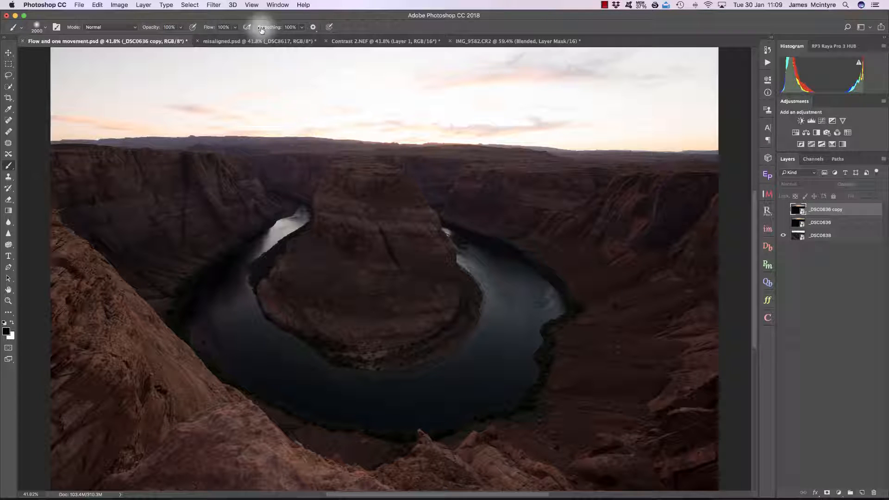
Set the brush flow to 1% and smoothing to 56%
drag(261, 28, 273, 28)
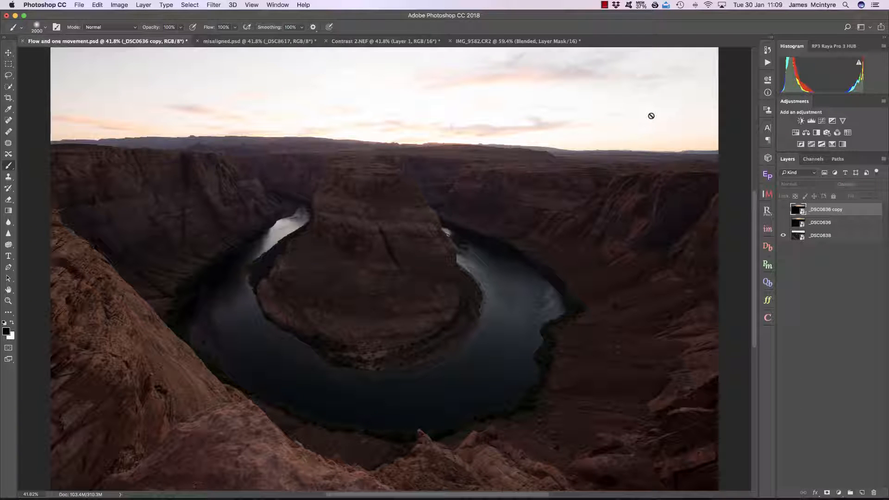
drag(208, 27, 164, 27)
drag(277, 27, 255, 27)
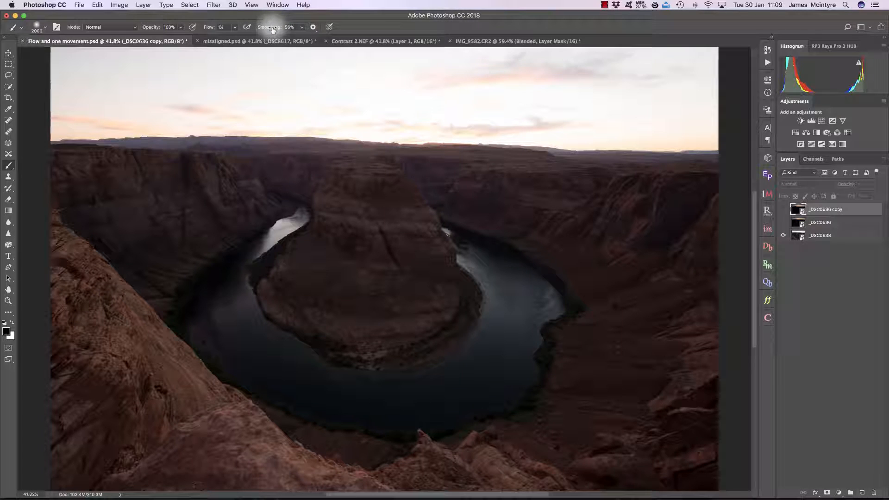
Select the _DSC0636 layer and briefly show it to preview the darker exposure
click(817, 225)
click(783, 223)
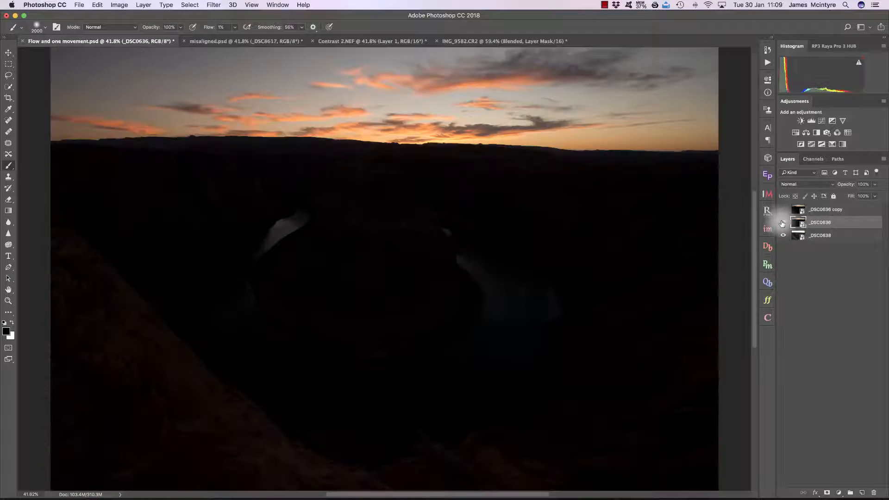
click(783, 222)
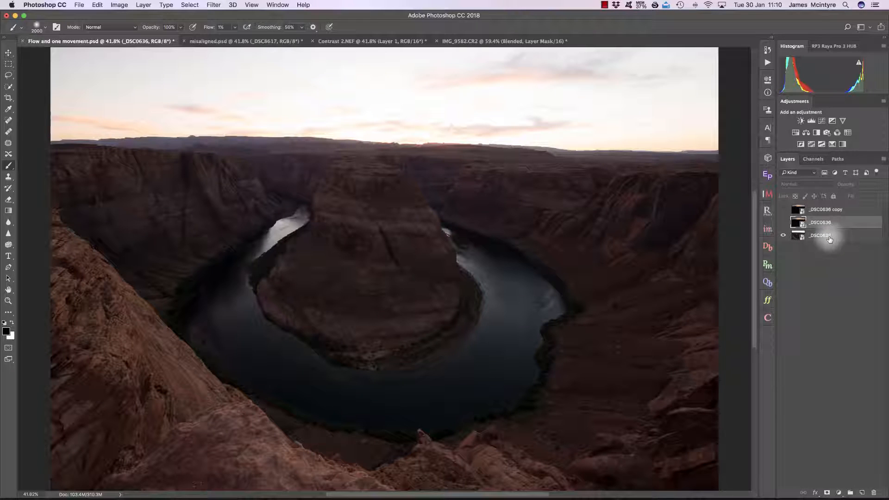
Load a Brights 1 luminosity selection with M 57 and H 234 in InstaMask, and add a black mask to _DSC0636
click(767, 230)
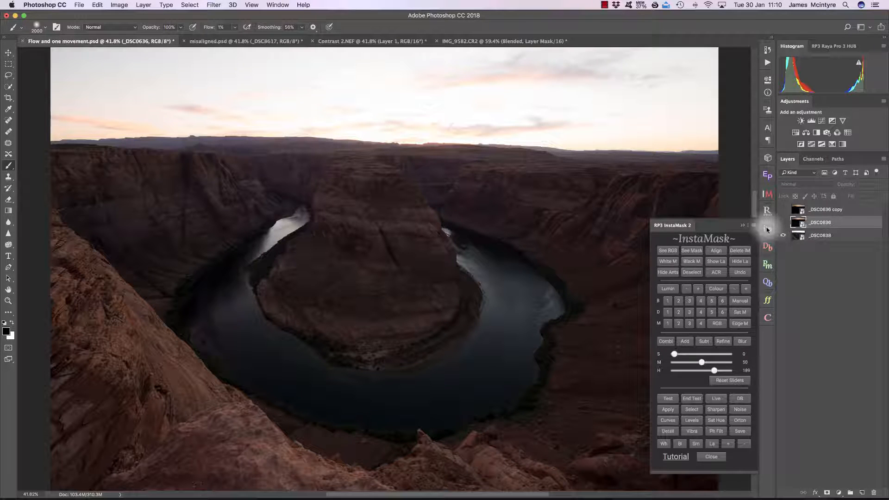
click(668, 301)
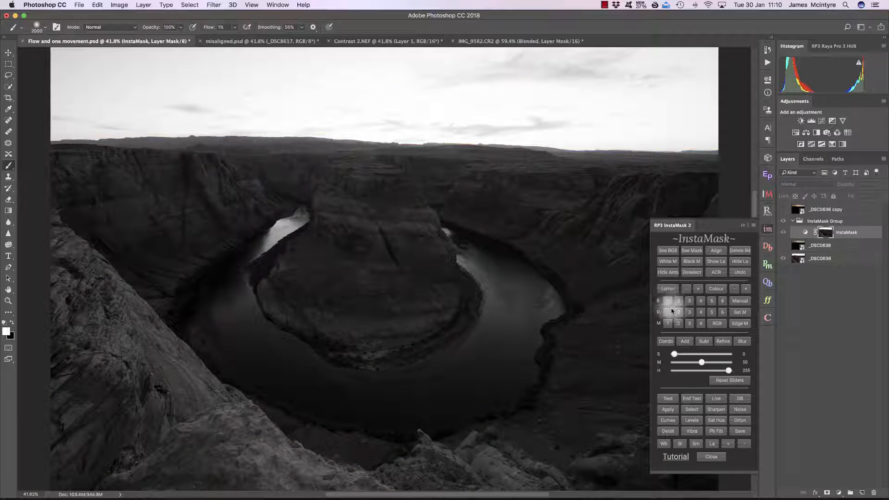
click(706, 363)
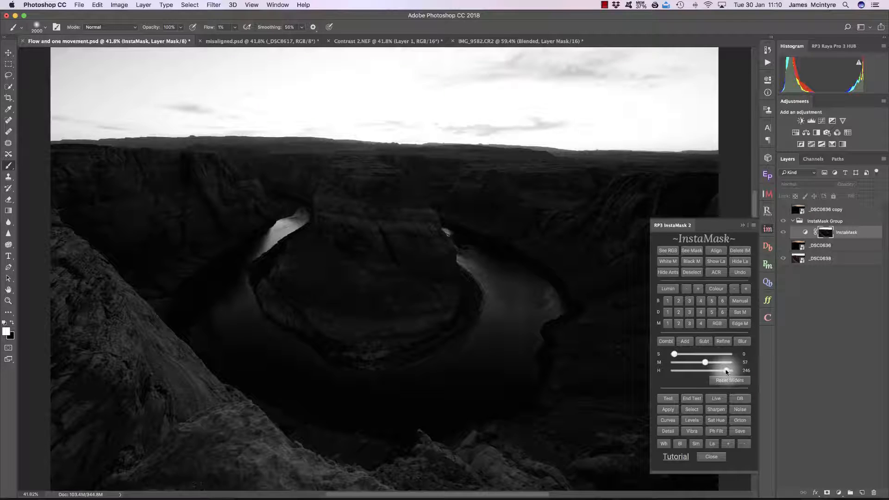
drag(727, 371, 724, 371)
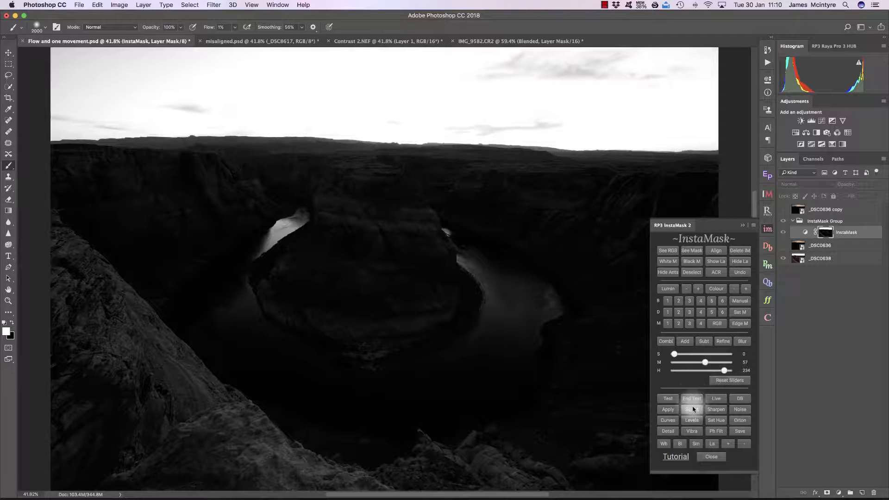
click(693, 408)
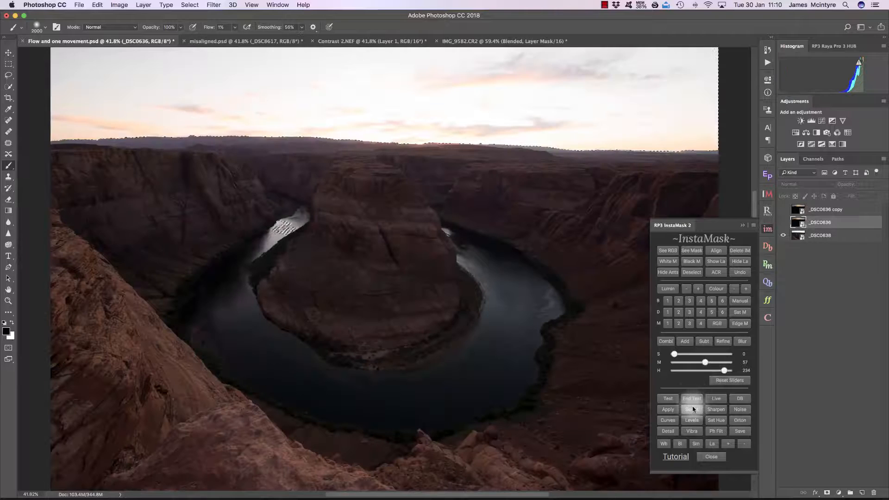
click(692, 261)
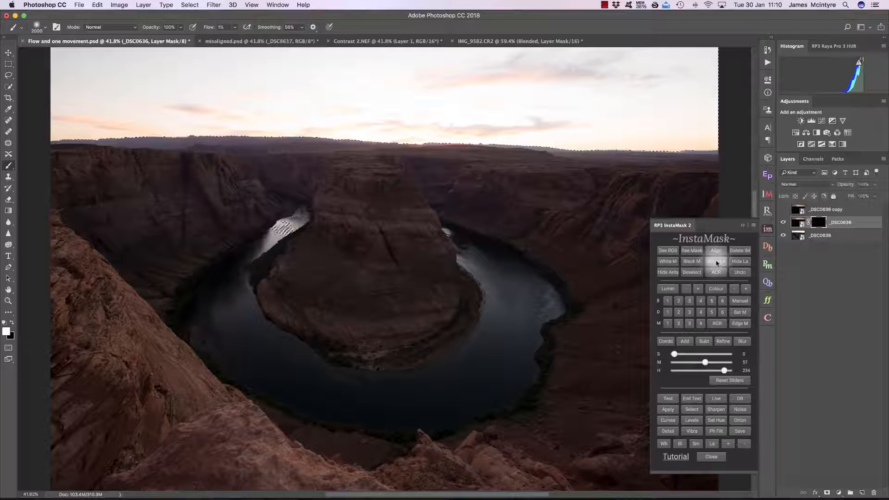
click(671, 275)
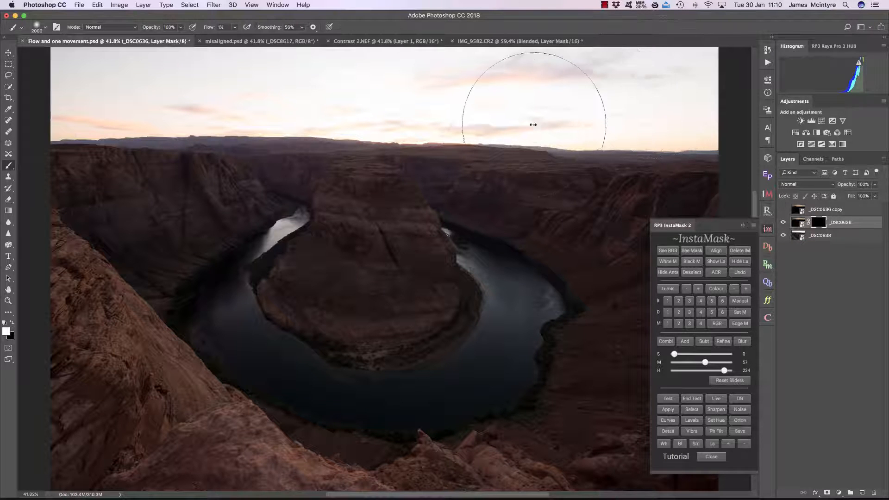
Paint white over the sky on the _DSC0636 mask with smoothing 100% and flow 41% to reveal the darker sky
drag(528, 129, 426, 129)
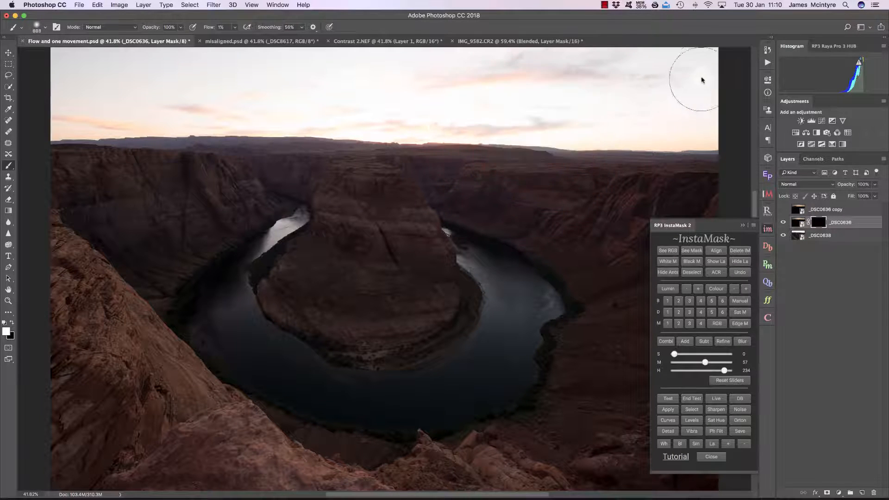
drag(265, 27, 390, 27)
drag(207, 29, 222, 30)
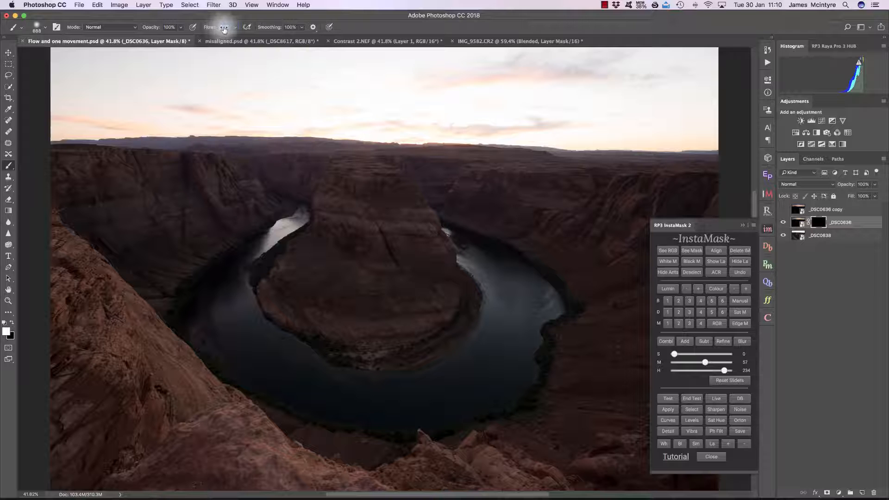
mouse_move(741, 65)
mouse_down()
mouse_move(344, 71)
mouse_move(35, 62)
mouse_move(21, 70)
mouse_move(17, 62)
mouse_move(262, 64)
mouse_move(193, 92)
mouse_move(59, 101)
mouse_move(56, 111)
mouse_move(337, 145)
mouse_move(366, 132)
mouse_move(378, 63)
mouse_move(379, 125)
mouse_move(420, 108)
mouse_move(714, 132)
mouse_move(714, 152)
mouse_move(673, 54)
mouse_move(692, 33)
mouse_move(703, 146)
mouse_move(312, 148)
mouse_move(134, 127)
mouse_move(153, 87)
mouse_move(179, 67)
mouse_move(224, 54)
mouse_move(466, 27)
mouse_move(560, 31)
mouse_move(601, 23)
mouse_move(580, 5)
mouse_move(462, 48)
mouse_up()
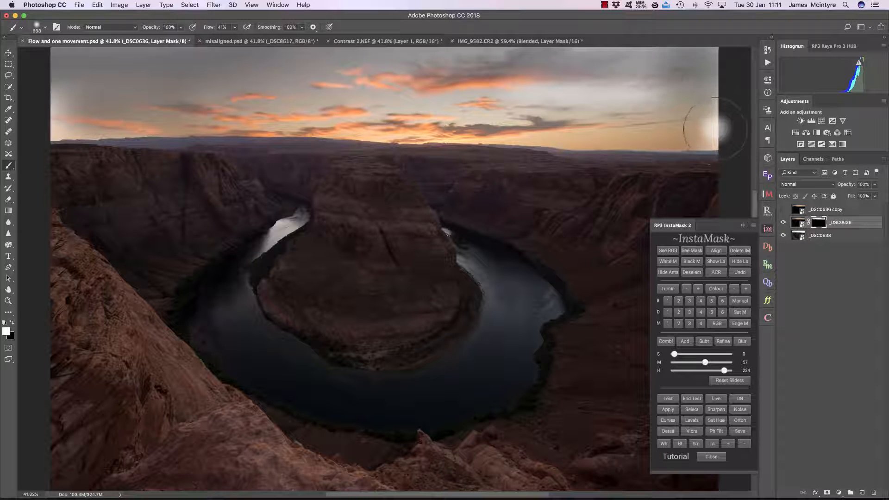
scroll(569, 69, down, 1)
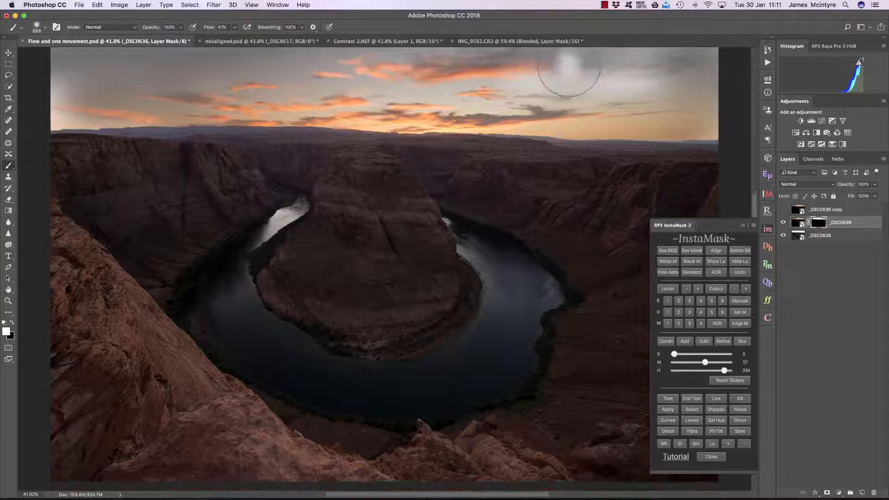
drag(57, 131, 12, 83)
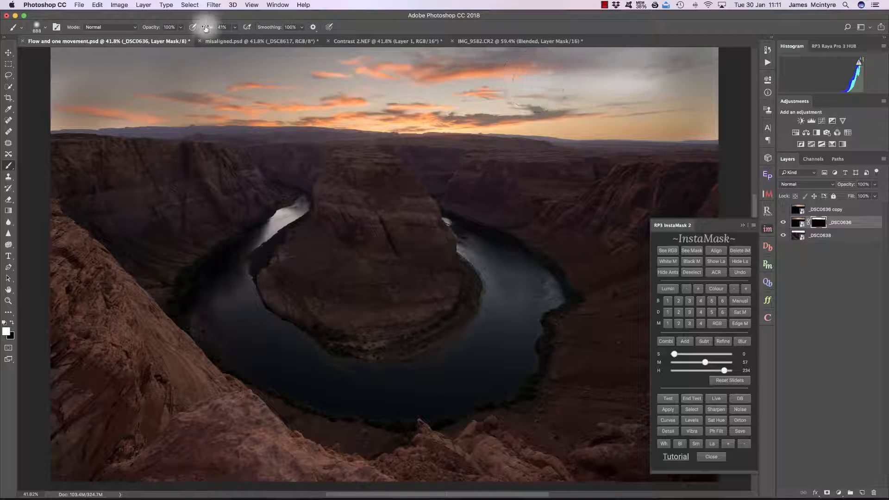
Raise the brush flow to 100%, select the _DSC0636 copy layer and hide the _DSC0636 layer
drag(206, 29, 437, 27)
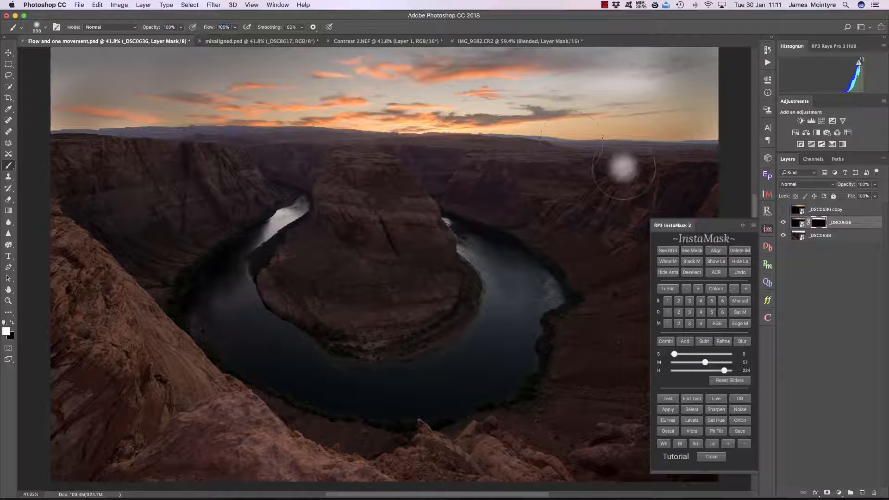
click(835, 211)
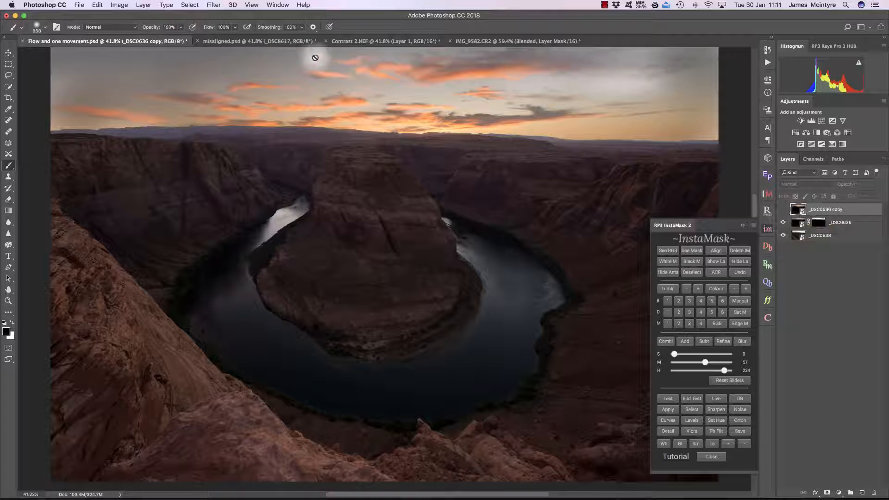
click(784, 222)
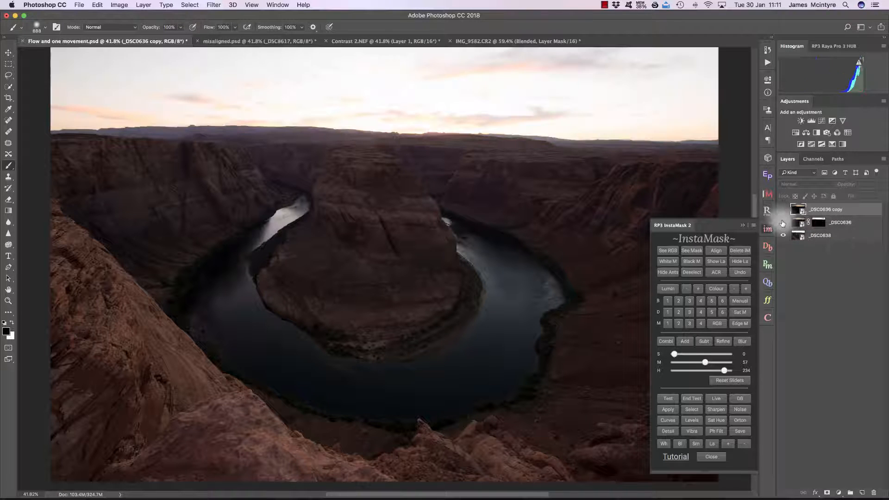
Load a Brights 2 luminosity selection with H at 207, add a black mask to the copy layer, and collapse InstaMask
click(678, 302)
drag(728, 371, 719, 371)
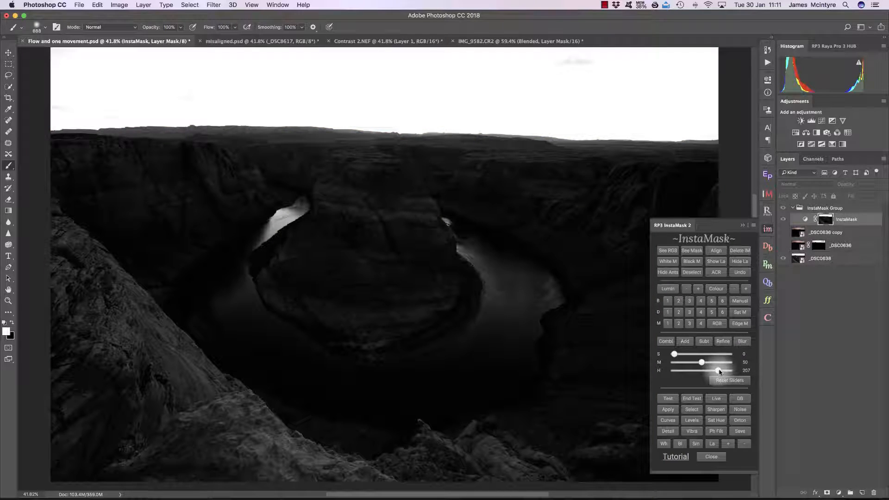
click(692, 409)
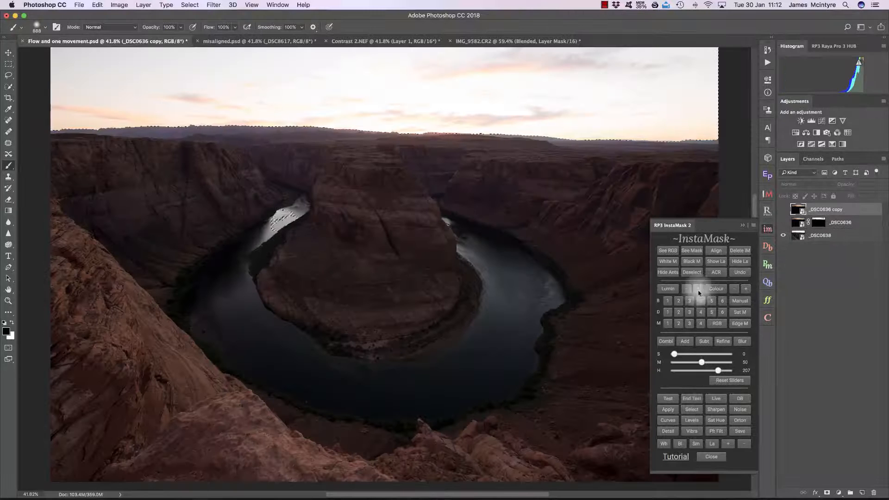
click(692, 261)
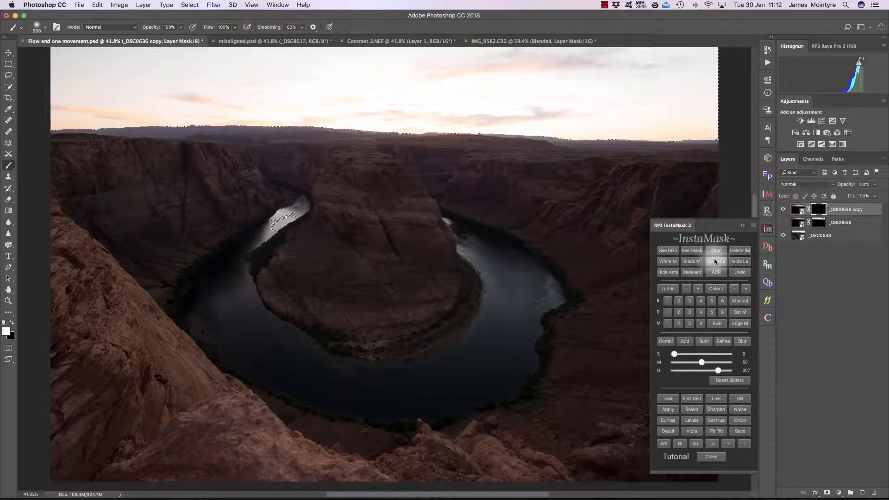
click(741, 224)
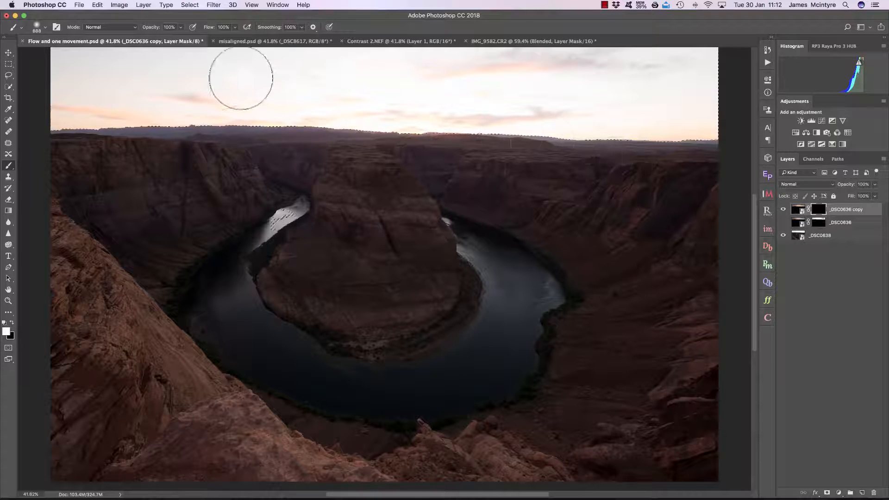
Enlarge the brush to about 1918 px and paint white over the sky on the copy layer's mask
drag(217, 88, 314, 108)
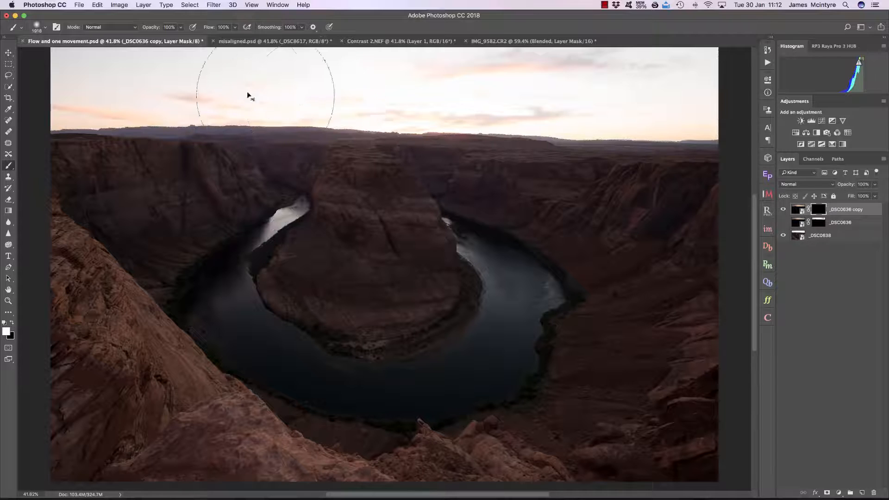
mouse_move(70, 79)
mouse_down()
mouse_move(275, 84)
mouse_move(643, 55)
mouse_move(744, 89)
mouse_move(276, 99)
mouse_move(19, 89)
mouse_up()
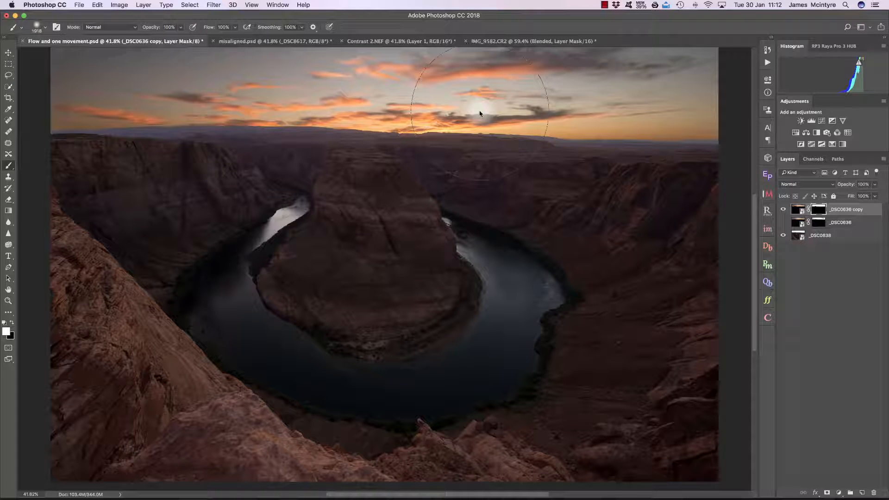
Inspect the copy layer's mask and the _DSC0636 mask on their own
alt+click(820, 211)
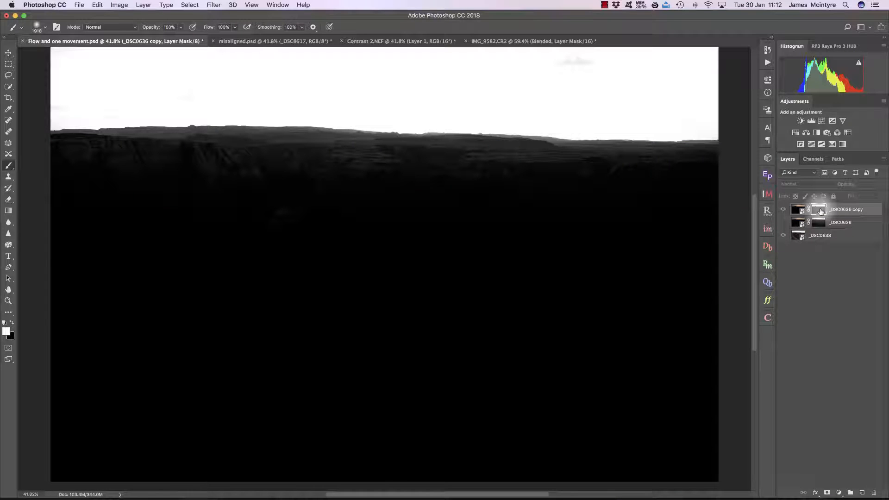
drag(821, 211, 821, 221)
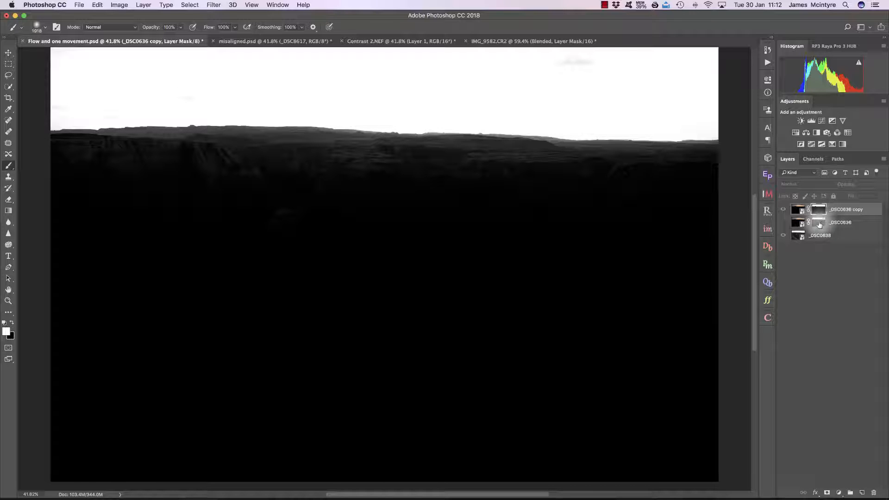
alt+click(819, 224)
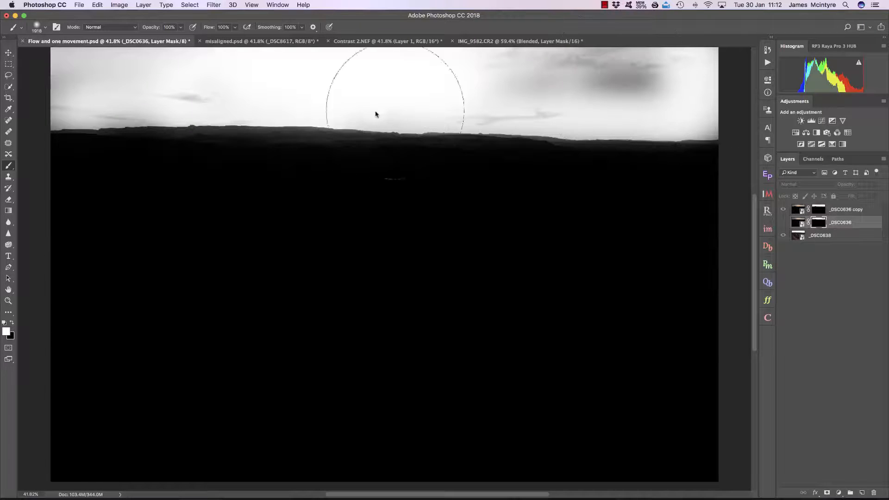
alt+click(819, 210)
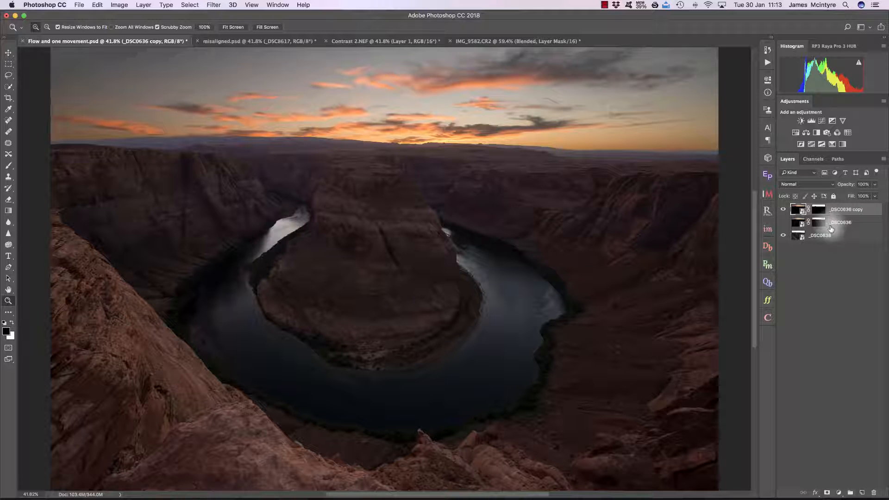
Set the _DSC0636 copy layer's opacity to 64%
click(783, 210)
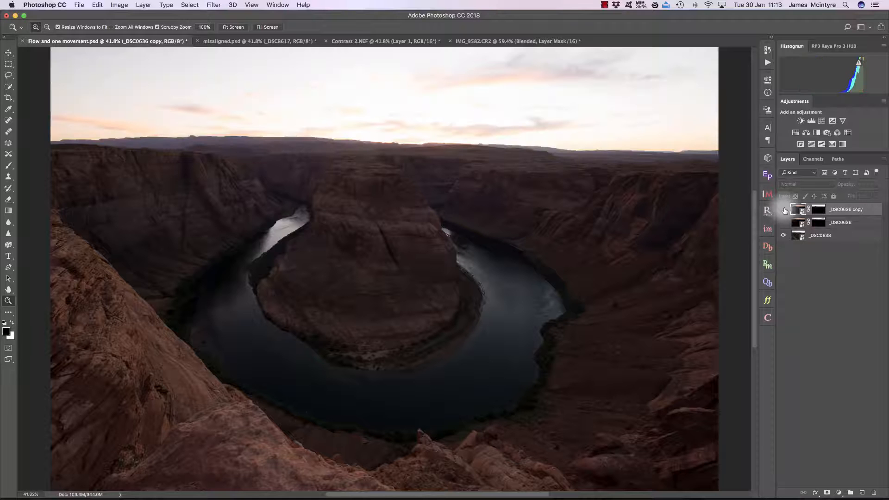
click(783, 210)
drag(198, 135, 258, 134)
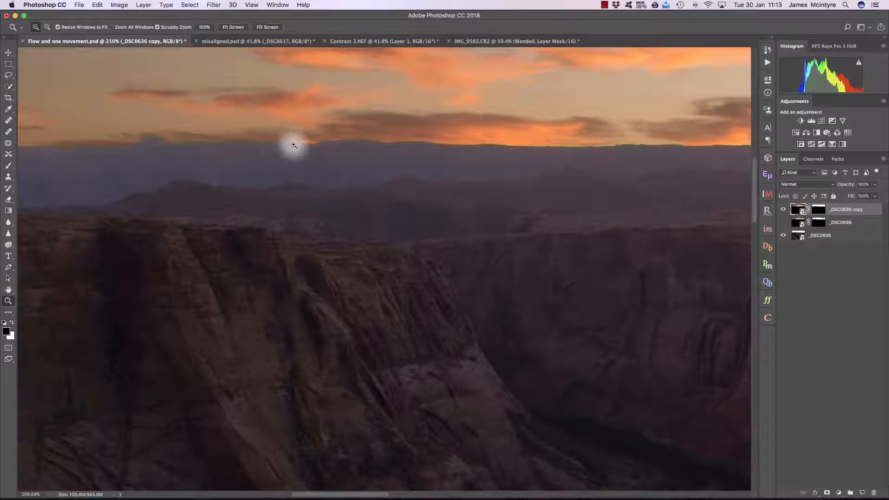
drag(331, 167, 317, 170)
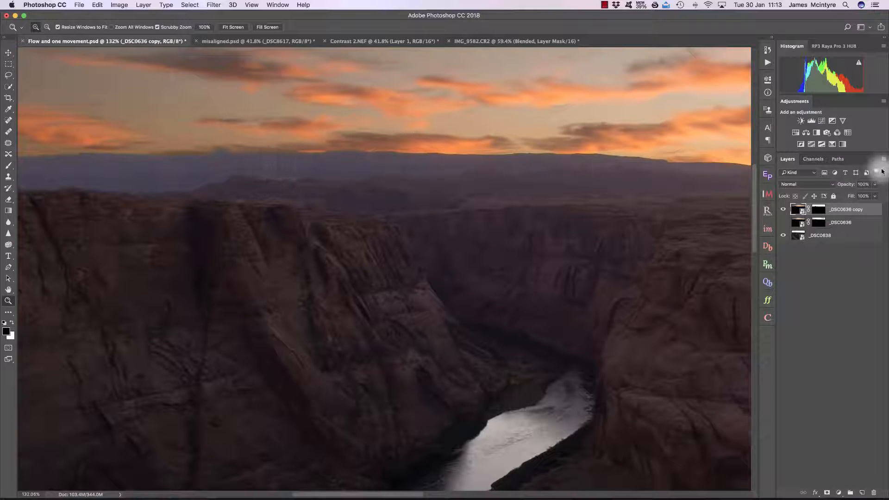
drag(850, 187, 837, 187)
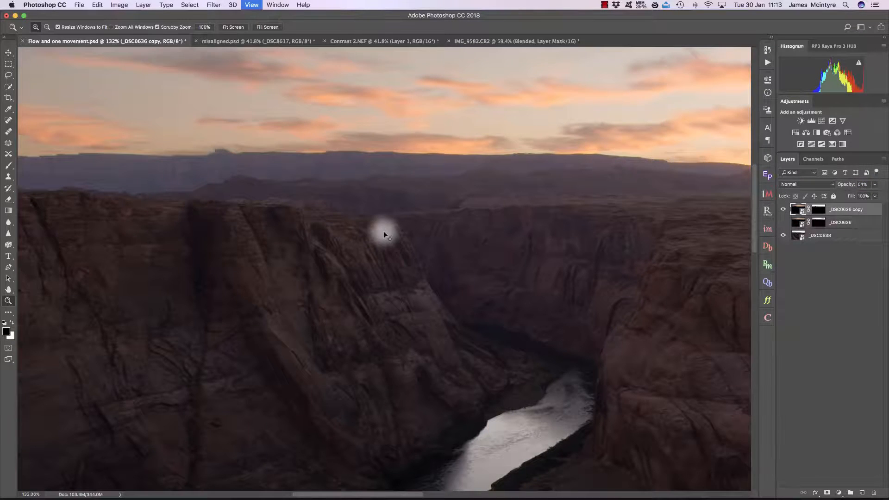
Compare the blended sky with the copy layer shown and hidden, zoomed in on the horizon
key(super+0)
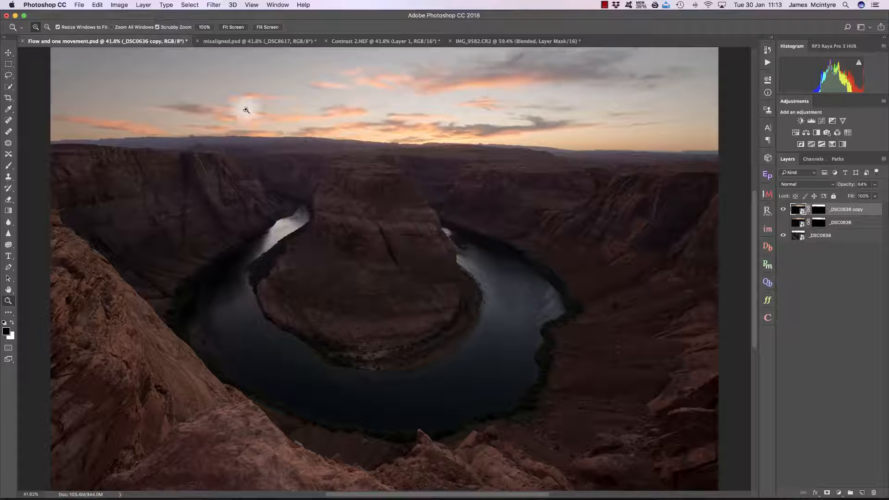
click(784, 210)
click(784, 210)
drag(255, 136, 300, 137)
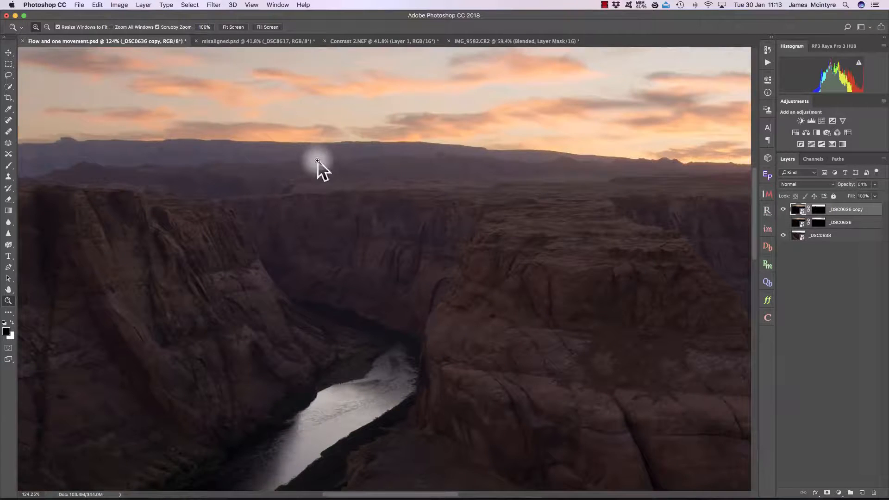
scroll(319, 161, up, 2)
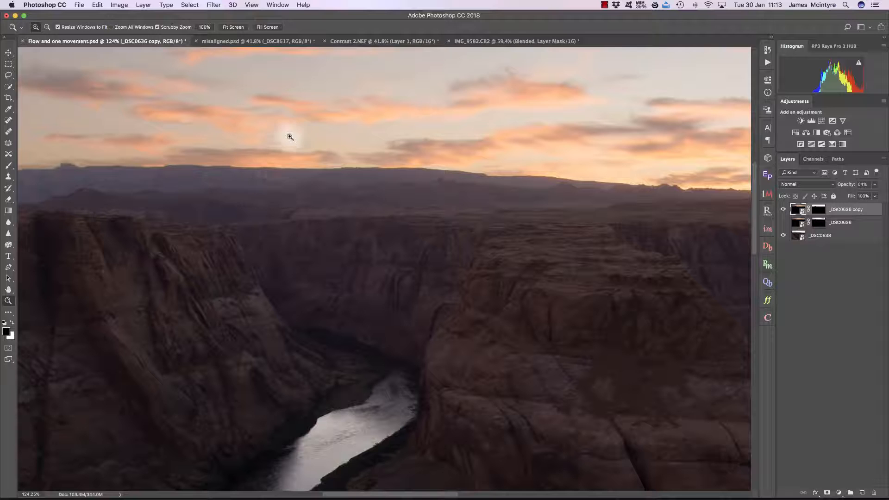
Switch to the IMG_9582.CR2 document and disable the Blended layer's mask
click(485, 47)
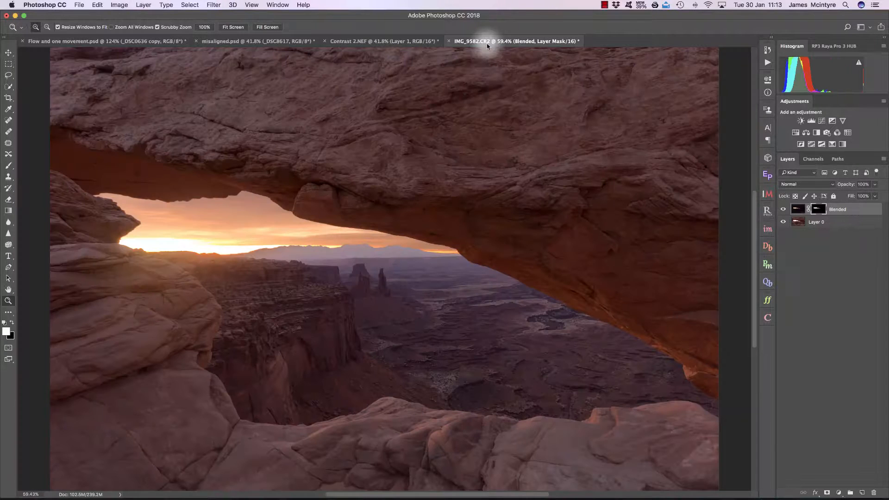
right_click(821, 210)
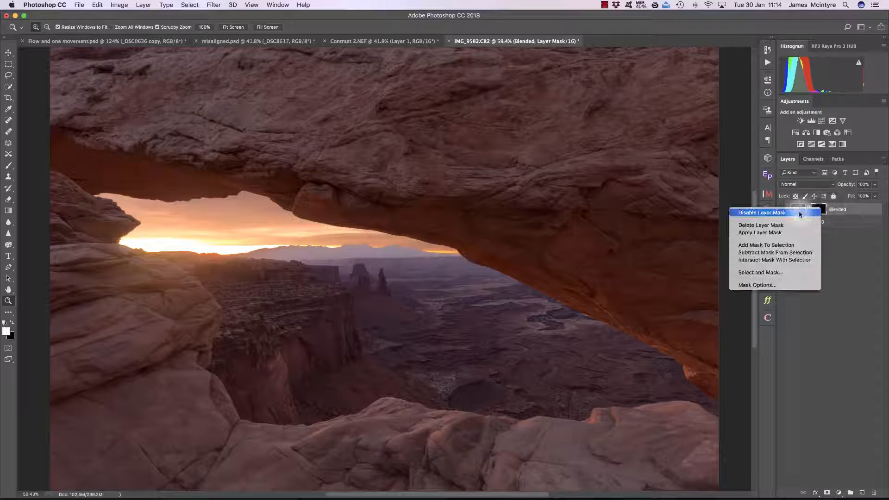
click(799, 213)
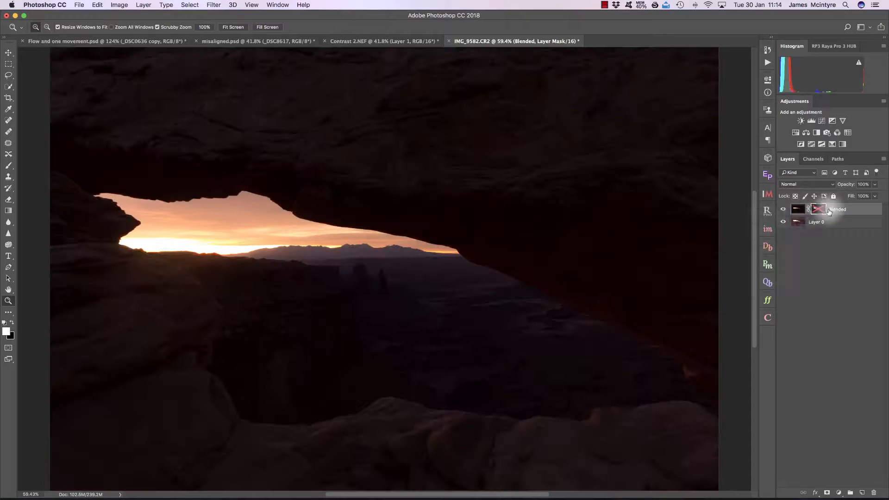
Compare the Blended layer shown and hidden, with its mask disabled and re-enabled
click(784, 210)
click(784, 209)
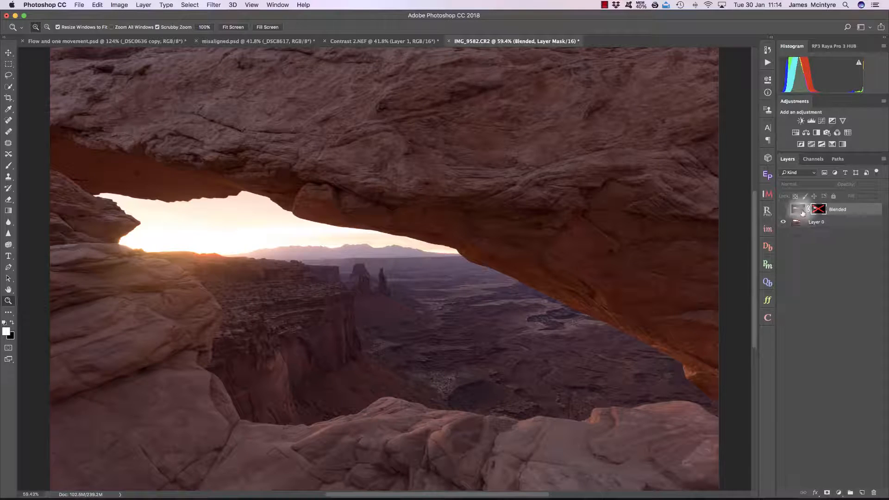
shift+click(818, 210)
shift+click(818, 210)
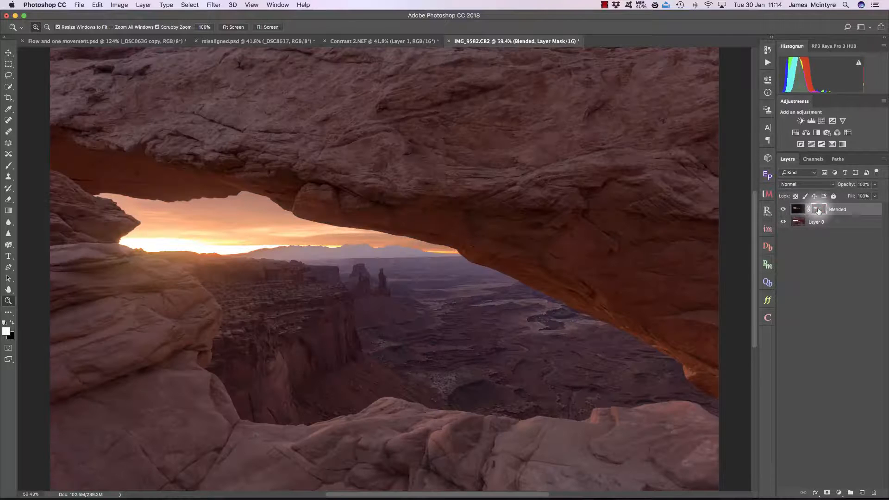
click(783, 210)
click(783, 209)
click(783, 210)
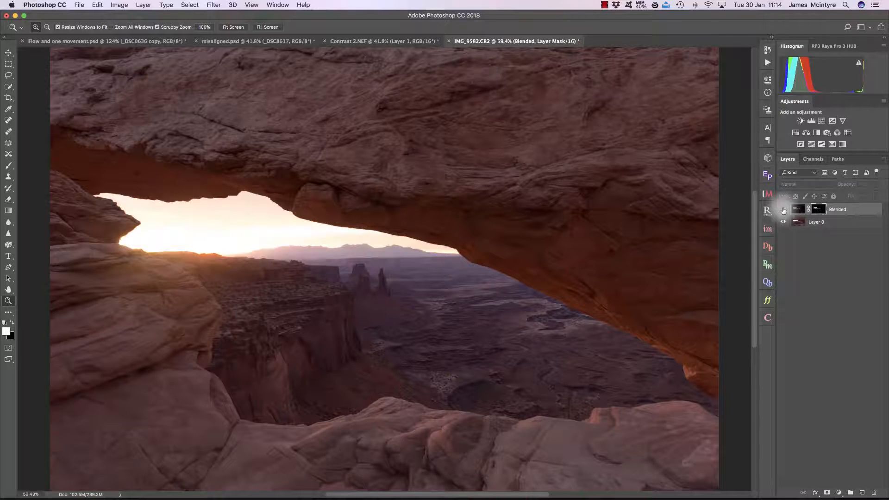
click(783, 209)
Zoom in on the arch's lower edge and compare the Blended layer shown and hidden with its mask temporarily disabled
drag(178, 193, 236, 198)
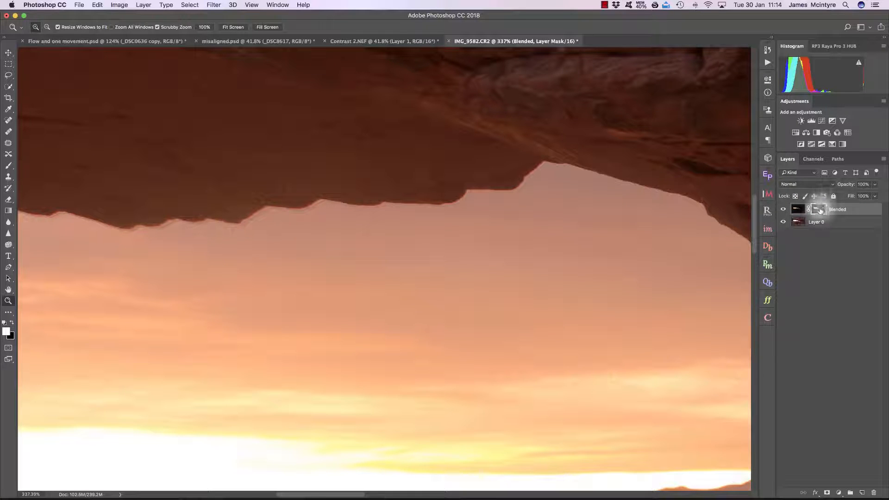
right_click(820, 210)
click(808, 212)
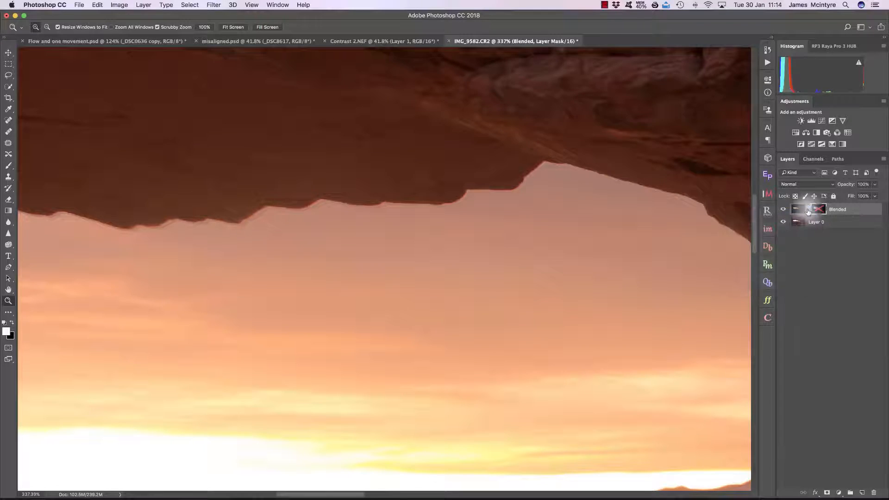
click(783, 209)
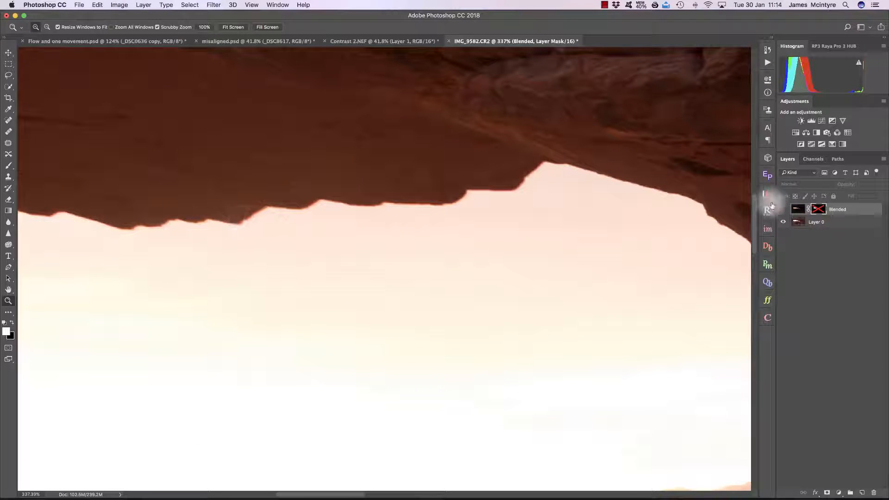
click(782, 210)
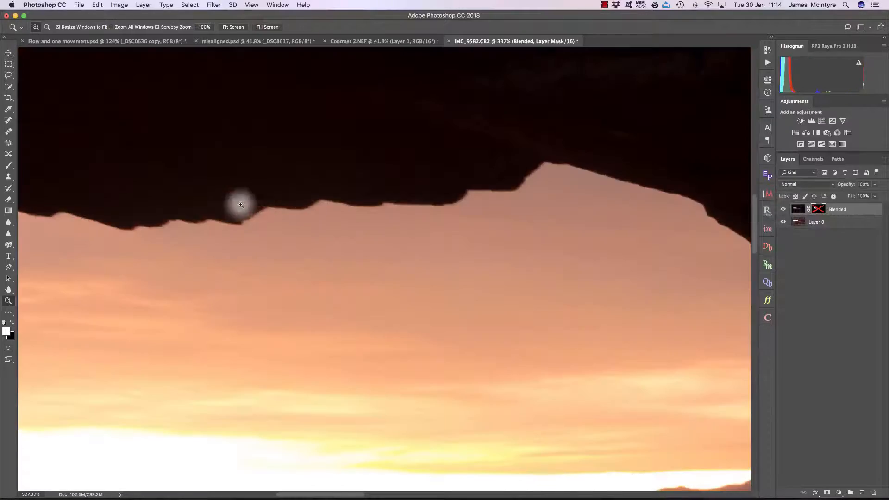
drag(250, 215, 268, 214)
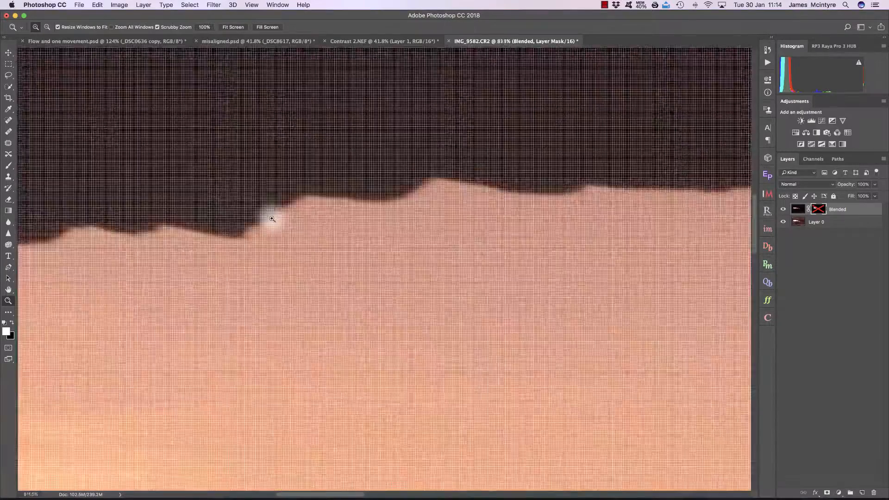
click(783, 210)
click(784, 210)
click(784, 210)
click(784, 210)
click(784, 210)
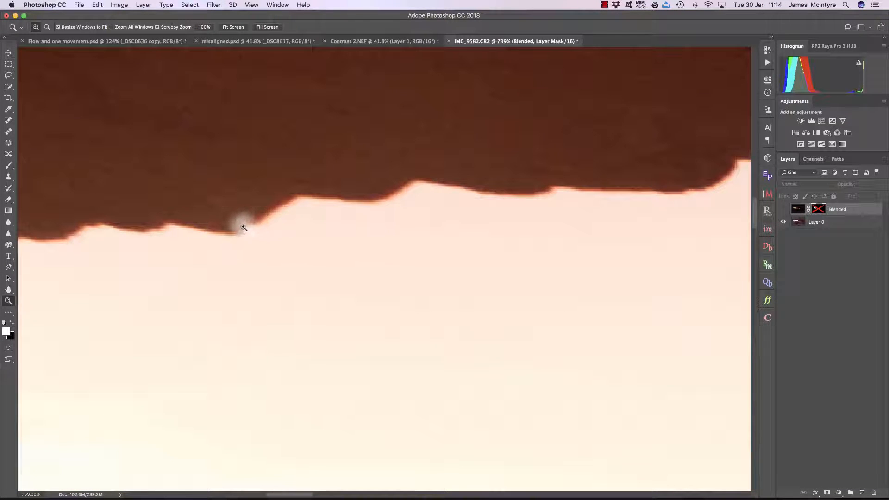
click(784, 210)
mouse_move(234, 222)
mouse_down()
mouse_move(250, 227)
mouse_move(242, 226)
mouse_up()
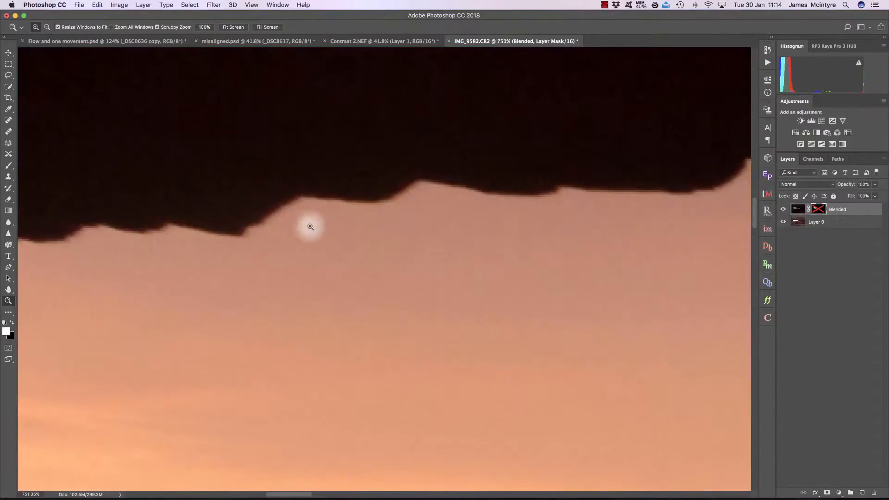
click(783, 209)
click(784, 210)
click(784, 211)
click(784, 210)
click(784, 210)
click(784, 211)
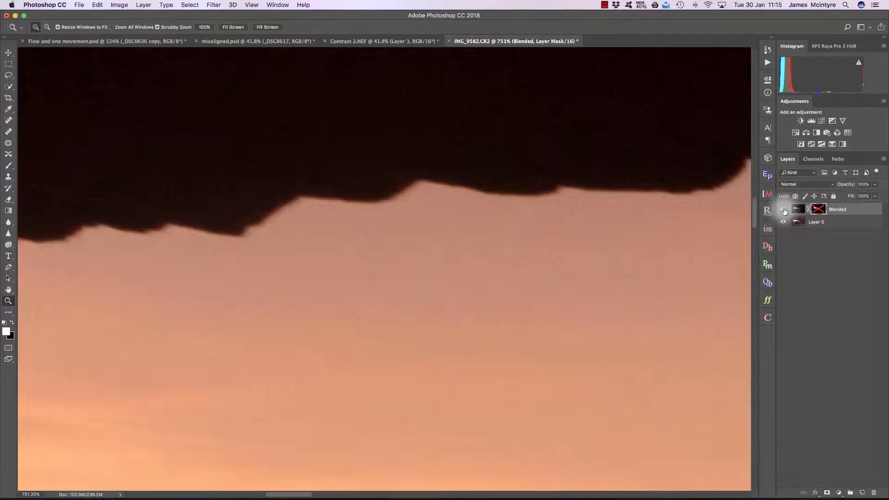
alt+shift+click(817, 210)
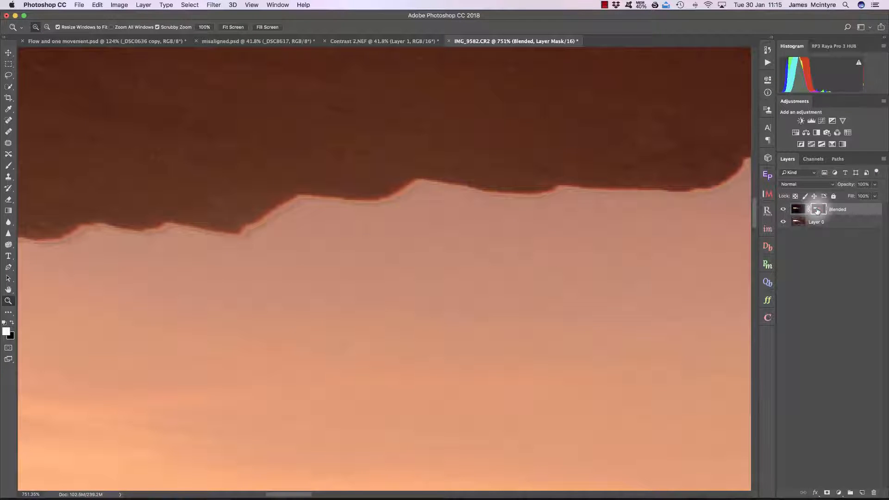
Fit the image to the screen and inspect the Blended layer's mask on its own, zoomed in on the arch edge
key(super+0)
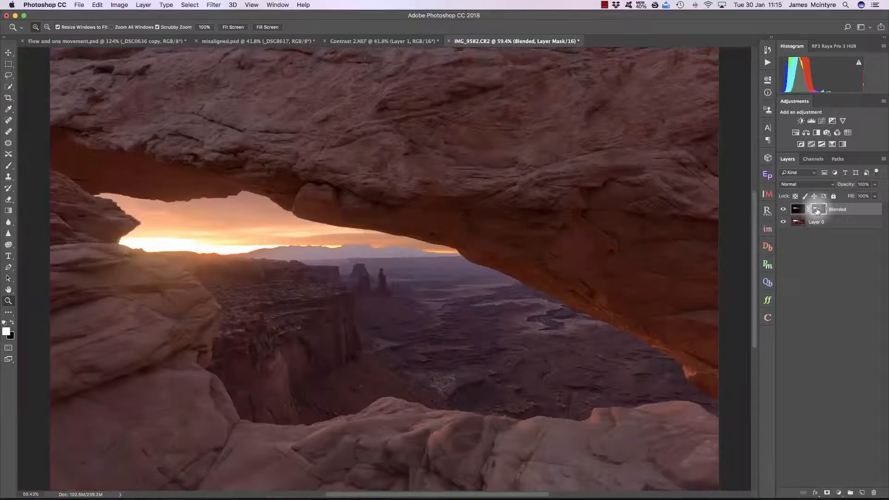
click(805, 213)
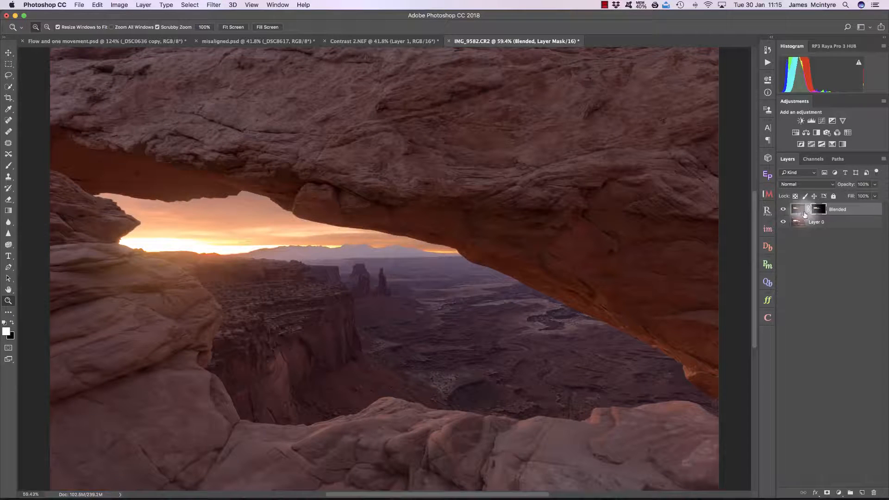
click(817, 209)
alt+click(817, 210)
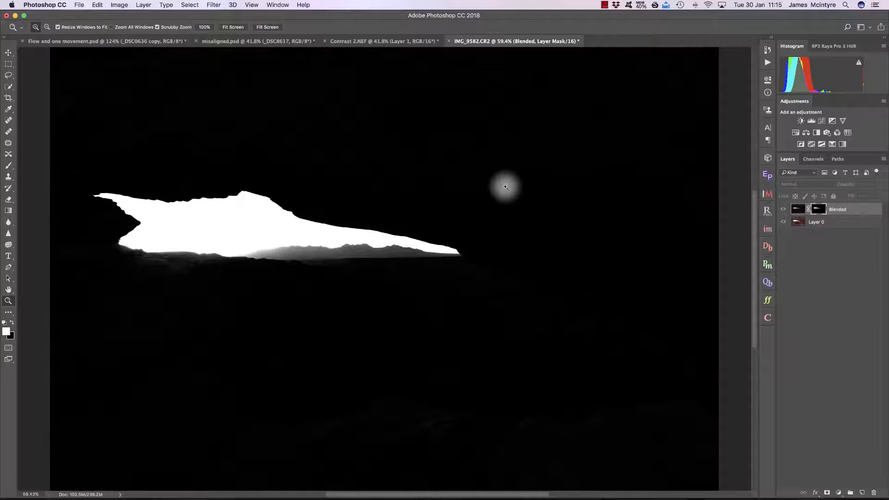
drag(209, 205, 240, 209)
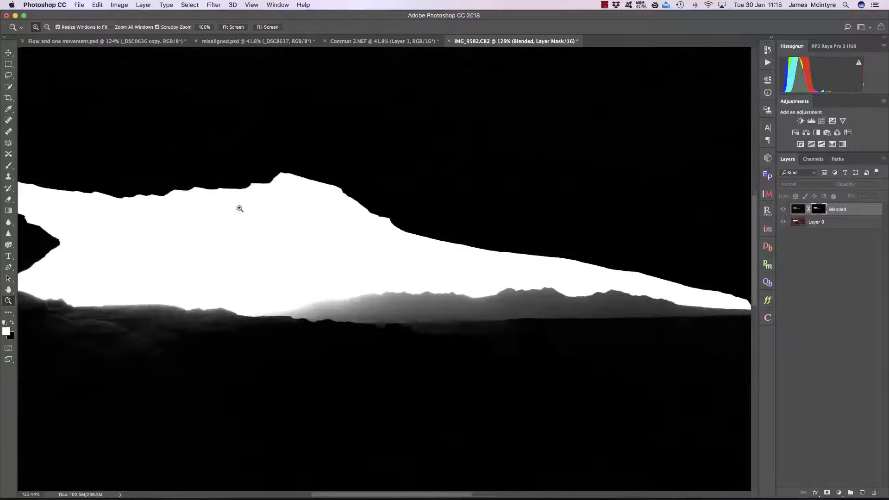
drag(187, 186, 228, 183)
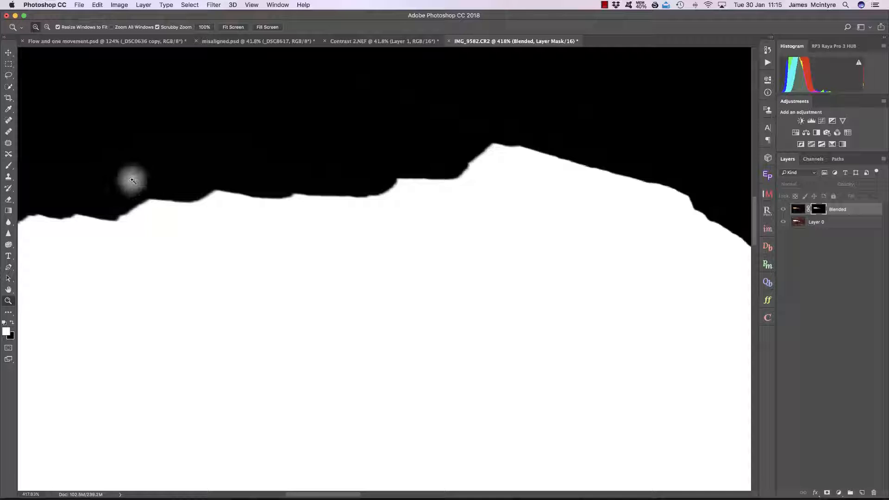
Return to the composite view and compare the arch edge with the Blended layer shown and hidden
click(783, 210)
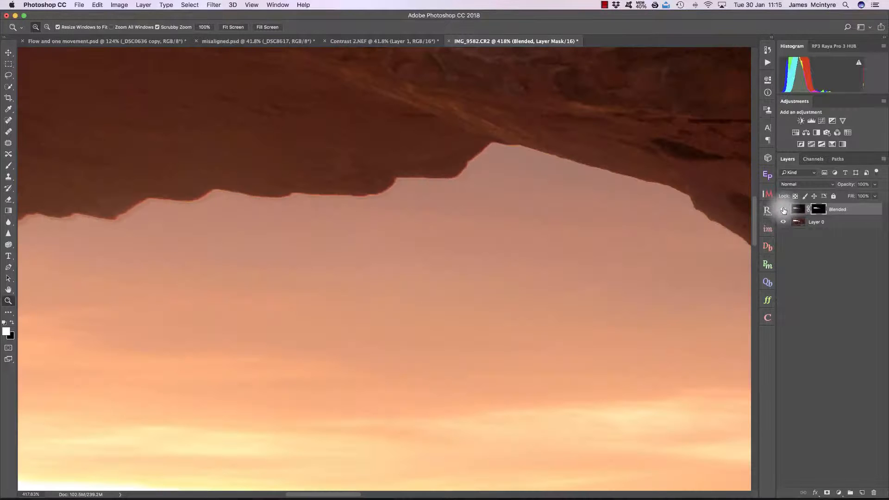
click(784, 210)
click(784, 210)
click(783, 211)
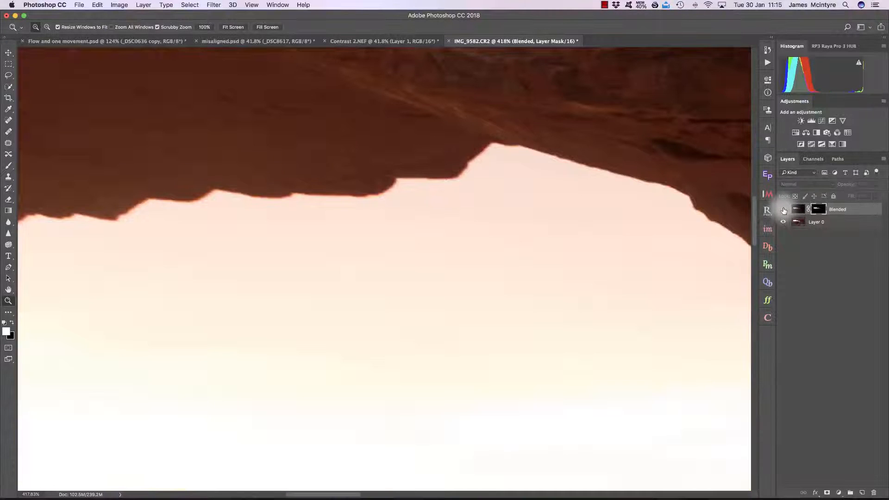
click(784, 211)
Try the Blended layer at 67% opacity, comparing it shown and hidden at full view, and restore it to 100%
drag(853, 186, 836, 186)
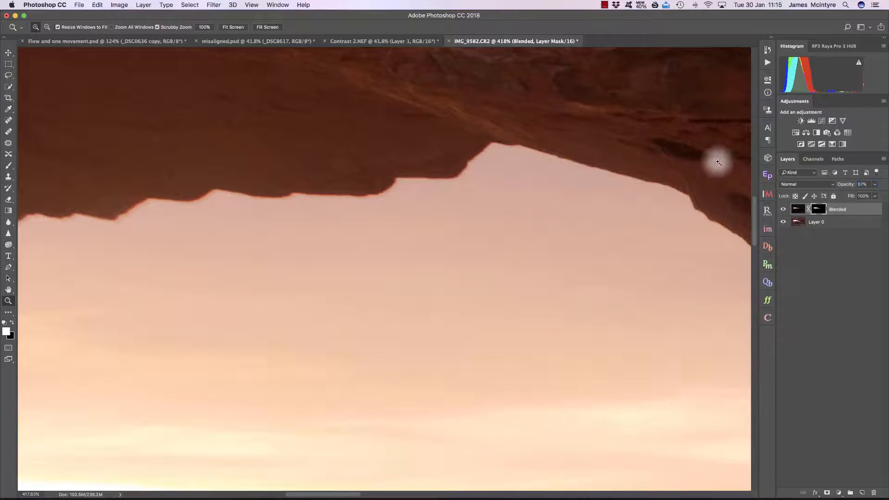
click(233, 27)
click(784, 211)
click(784, 210)
click(784, 210)
click(784, 210)
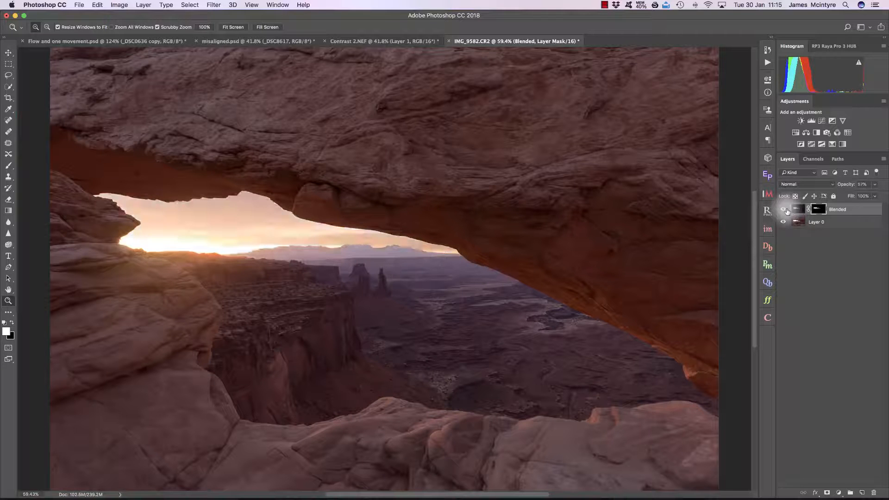
drag(844, 185, 885, 182)
Delete the Blended layer's mask
drag(182, 198, 240, 200)
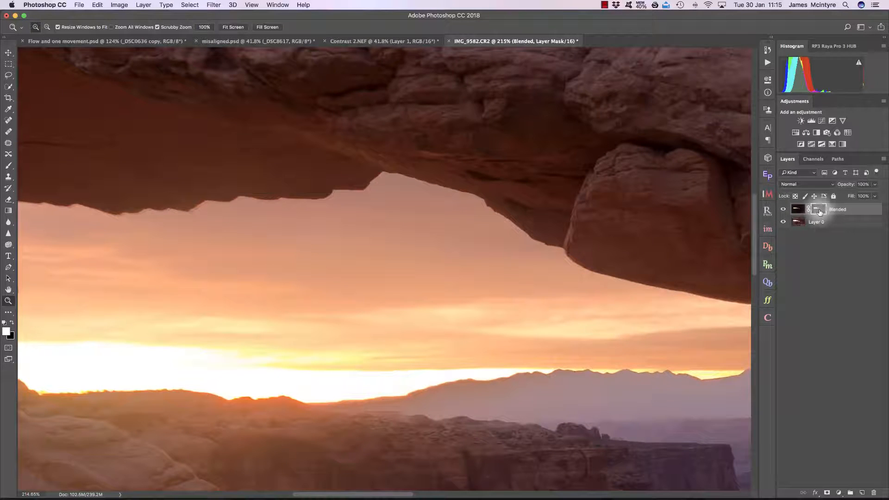
right_click(820, 211)
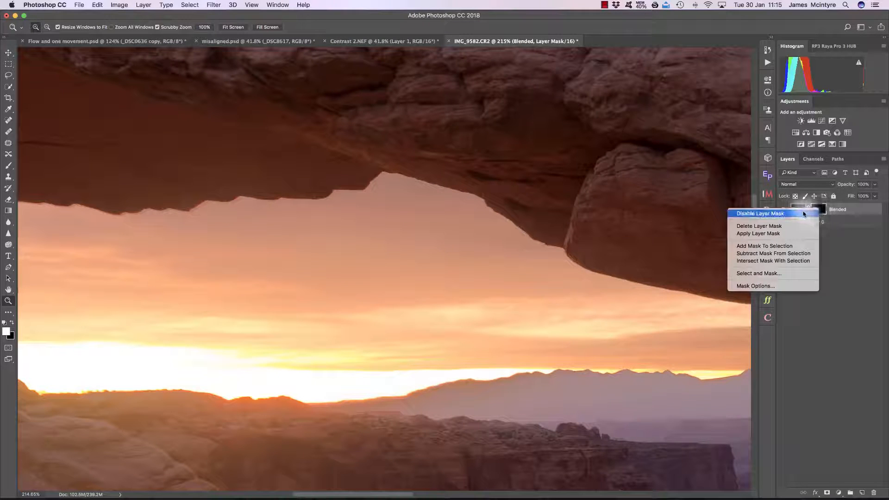
click(787, 226)
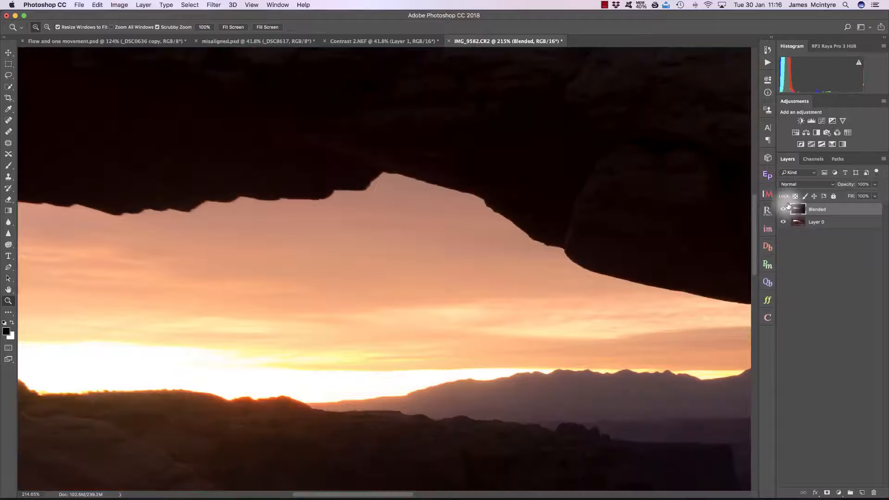
Open the InstaMask panel and generate a B2 brights luminosity mask
click(767, 230)
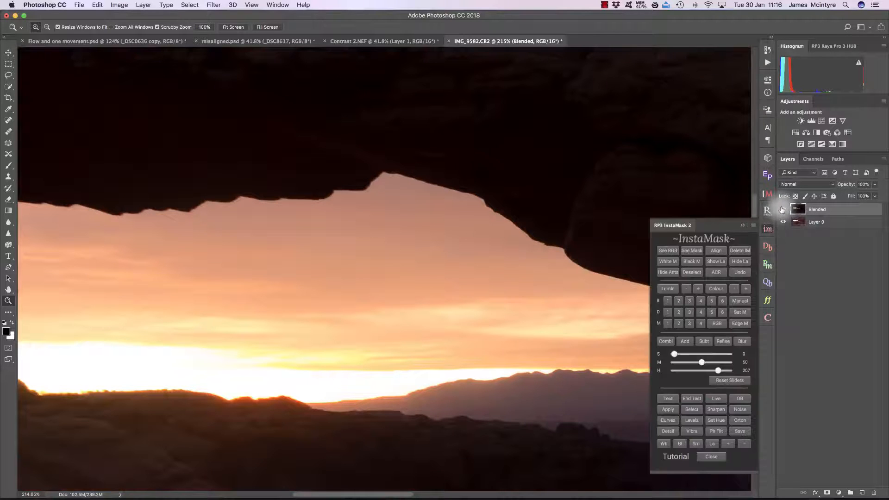
click(716, 262)
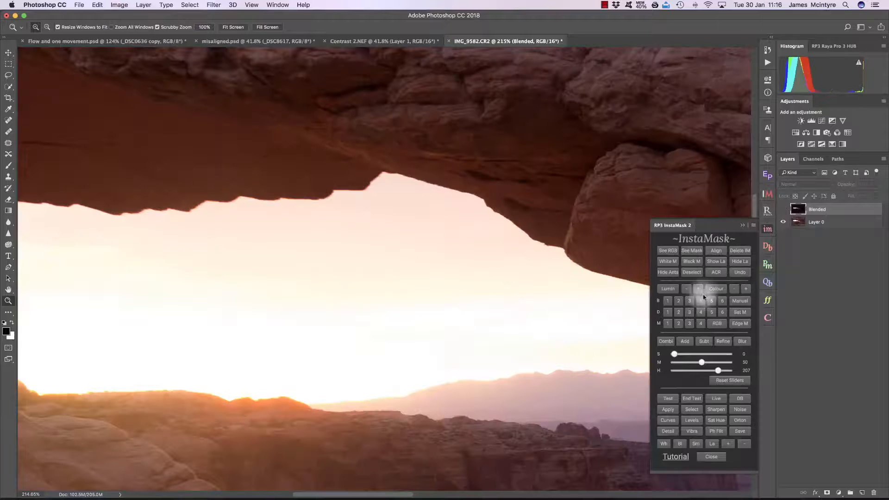
click(667, 302)
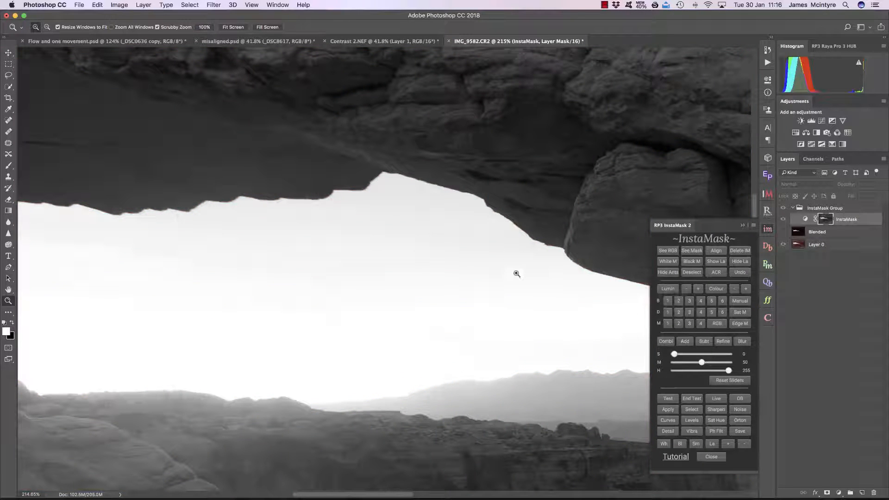
drag(507, 278, 482, 284)
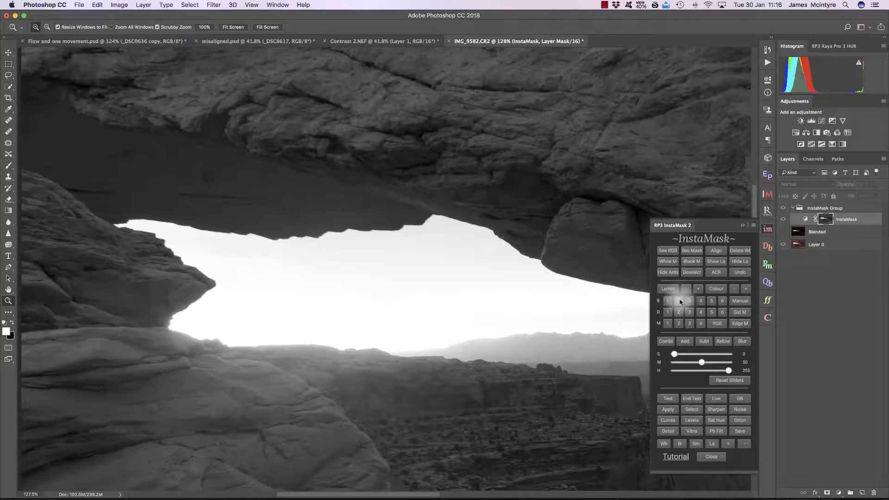
click(680, 301)
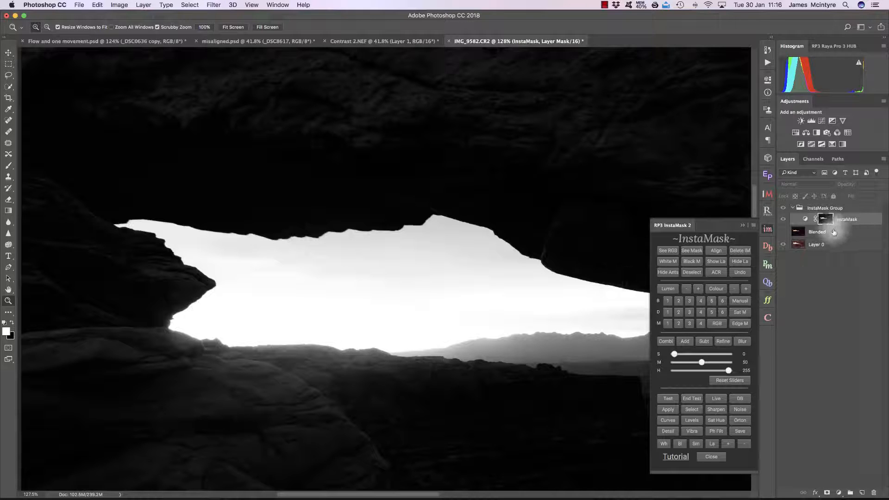
Select the Blended layer and apply the luminosity mask to it as a layer mask
click(834, 232)
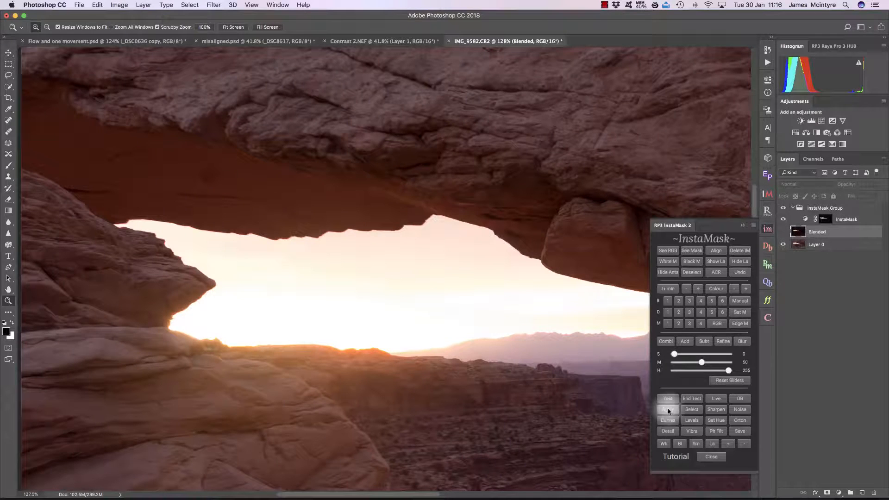
click(668, 410)
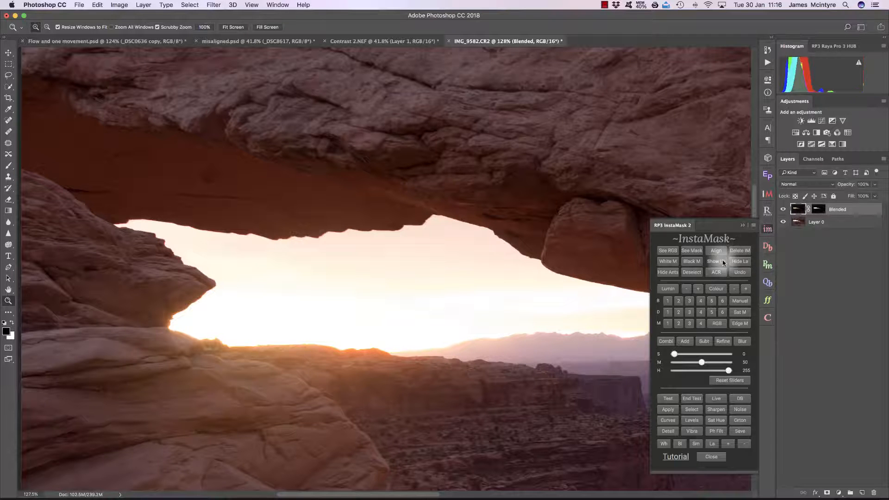
click(724, 262)
click(743, 225)
mouse_move(318, 231)
mouse_down()
mouse_move(367, 230)
mouse_move(363, 250)
mouse_move(307, 231)
mouse_move(320, 221)
mouse_up()
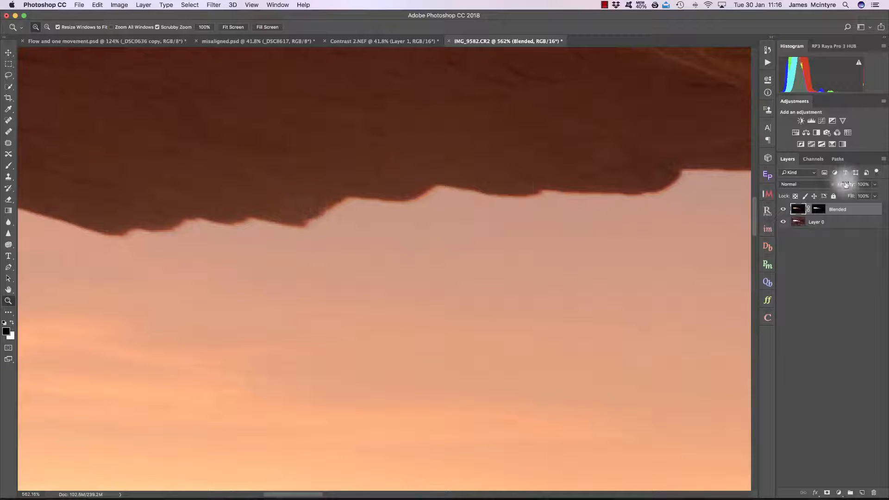
Set the Blended layer's opacity to 67% and compare the arch image with the layer shown and hidden
drag(848, 184, 842, 184)
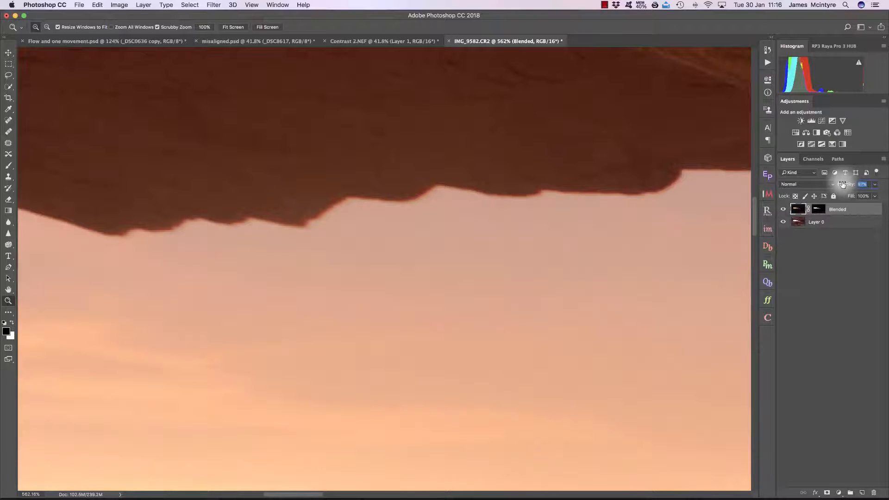
key(super+0)
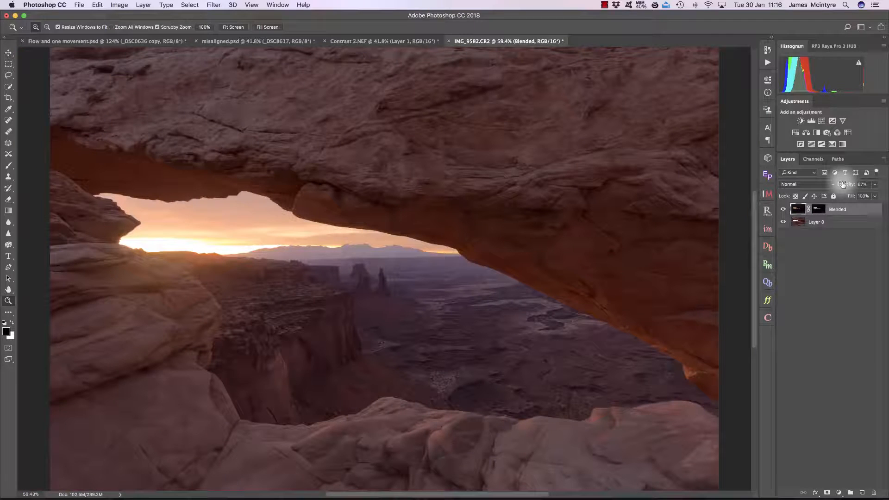
click(783, 209)
click(783, 209)
drag(228, 200, 312, 203)
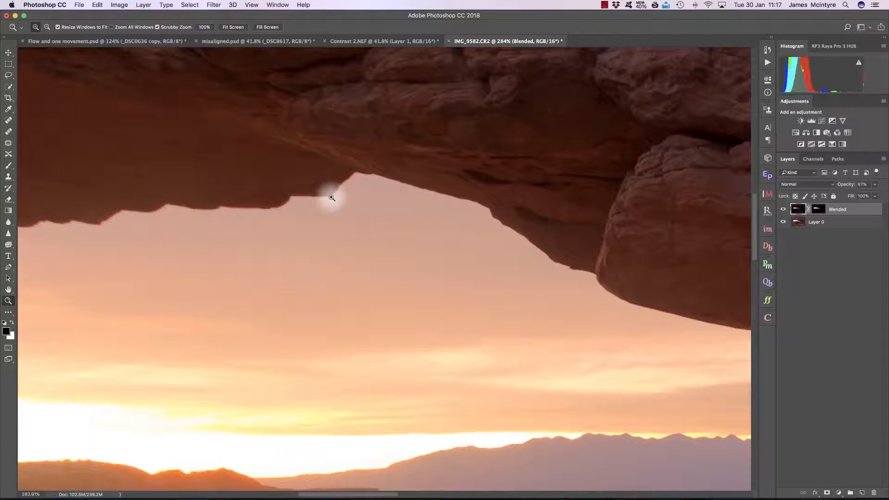
Switch to misaligned.psd and apply an InstaMask B2 brights luminosity mask to the top _DSC8617 layer
click(258, 41)
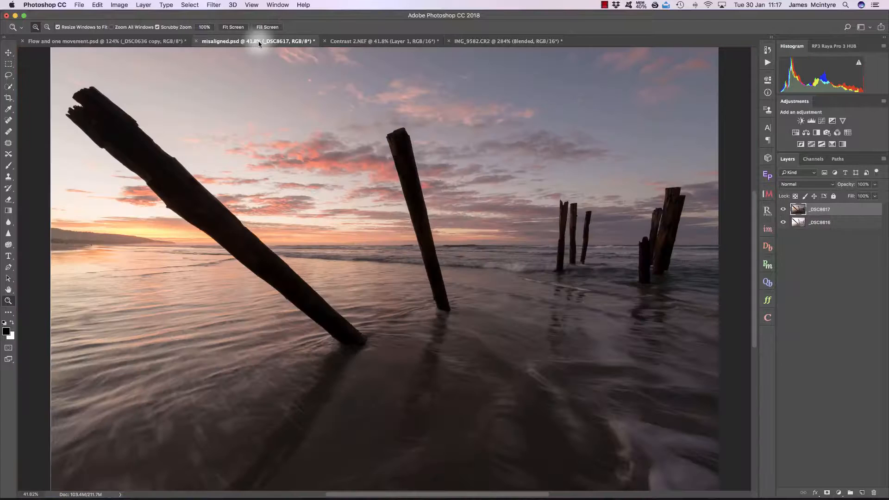
click(783, 210)
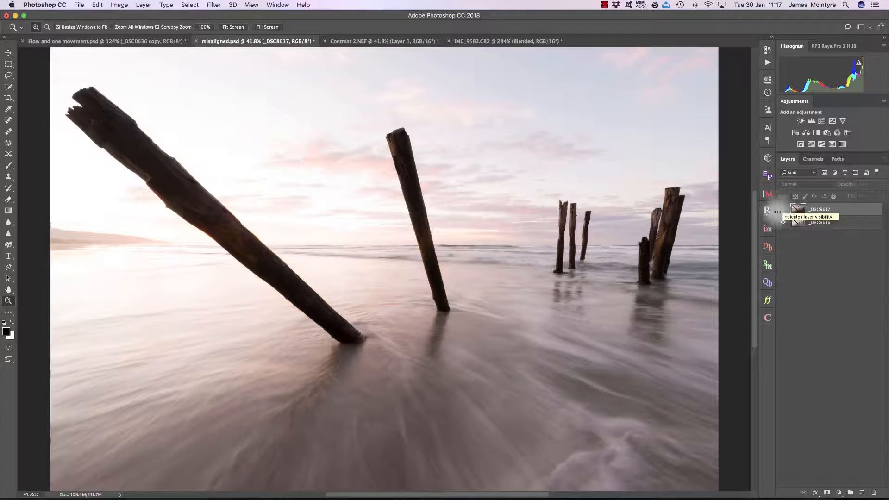
click(767, 229)
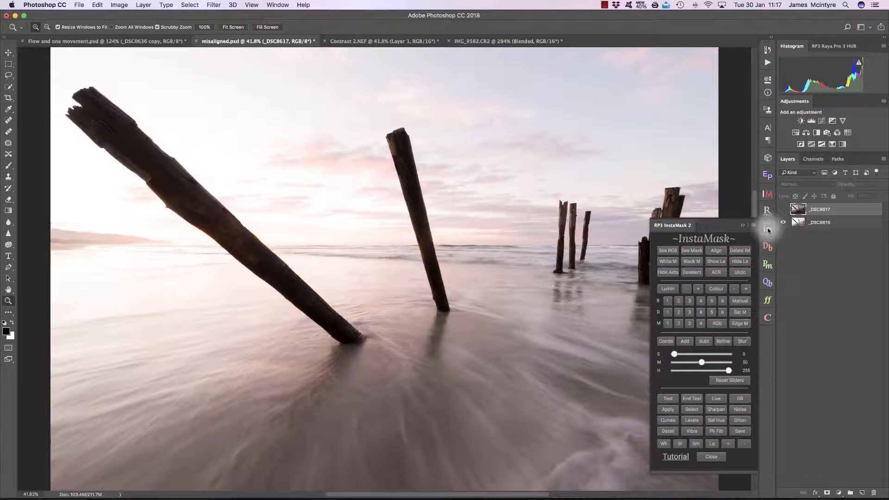
click(667, 301)
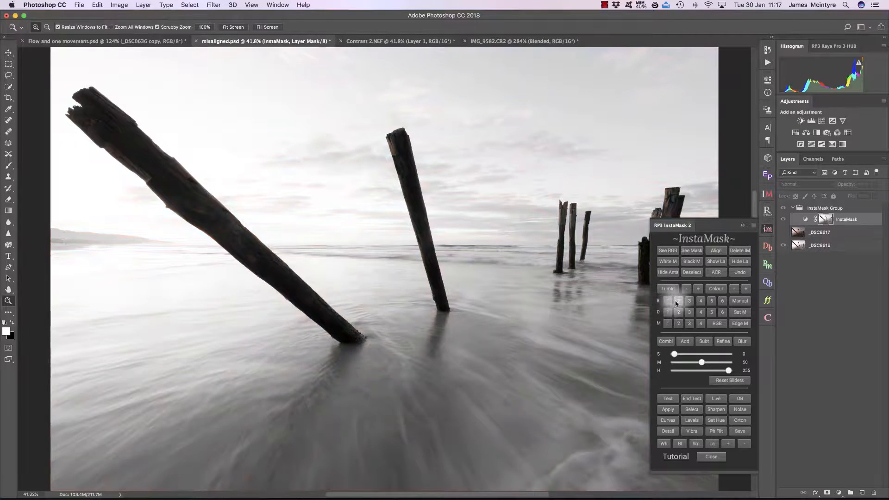
click(833, 231)
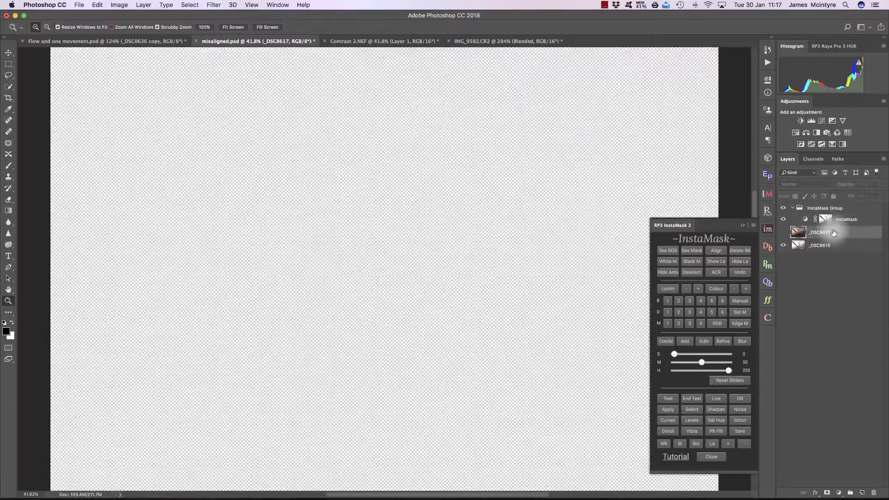
click(670, 410)
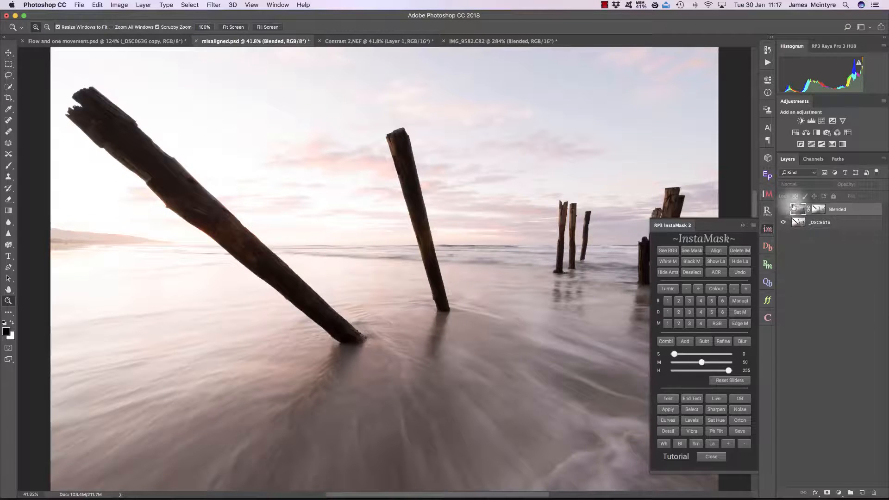
click(742, 225)
Zoom into the sky beside the leaning post and compare the Blended layer shown and hidden
drag(445, 200, 488, 188)
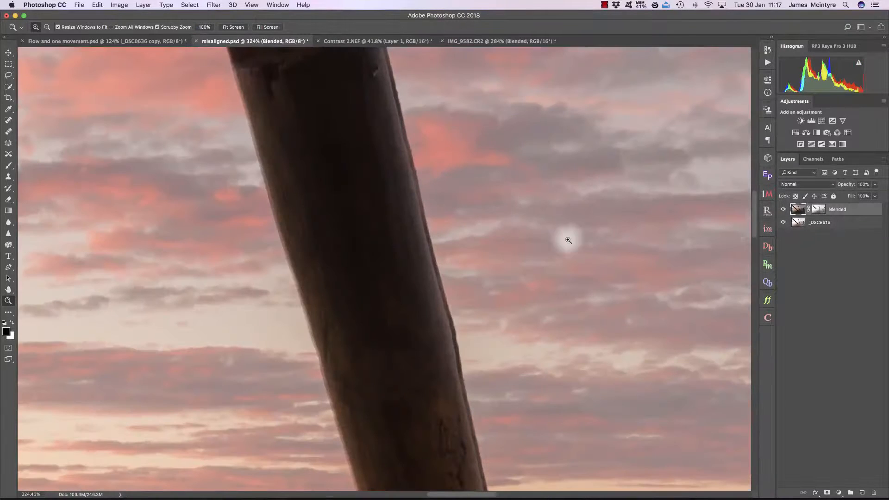
click(783, 209)
click(783, 209)
click(783, 210)
click(783, 209)
Disable the Blended layer's mask
right_click(814, 210)
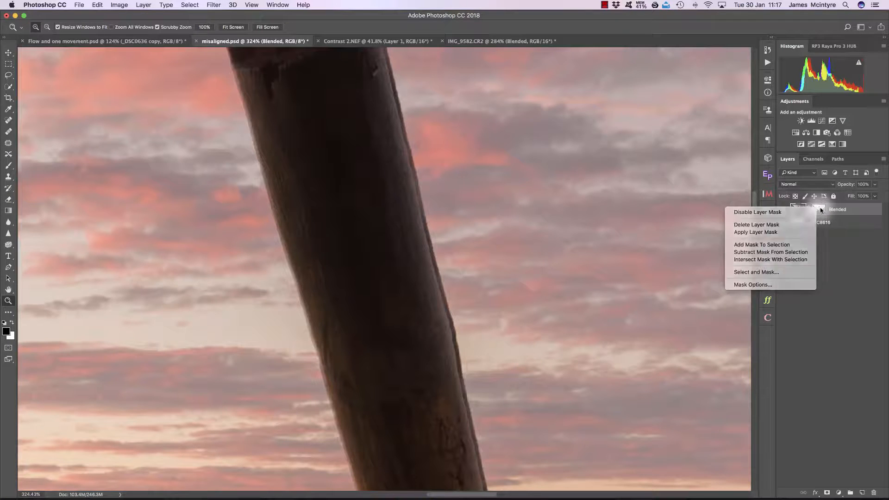
double_click(818, 211)
right_click(818, 211)
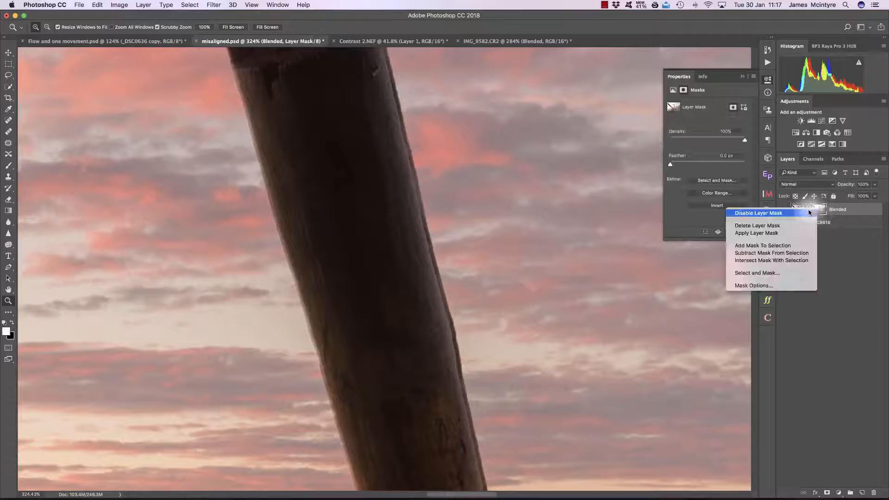
click(777, 212)
click(742, 77)
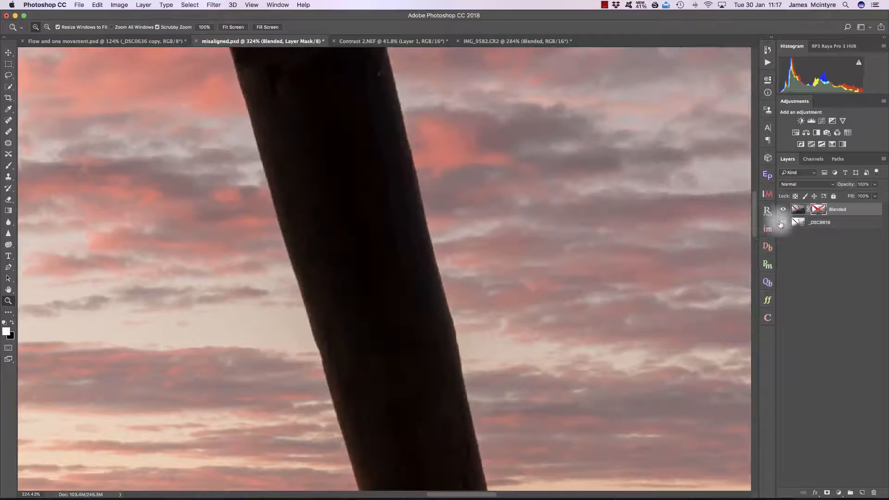
Compare the unmasked Blended layer shown and hidden over the sky and post edges
click(783, 210)
click(783, 209)
click(783, 209)
click(783, 209)
click(783, 210)
click(783, 209)
click(783, 209)
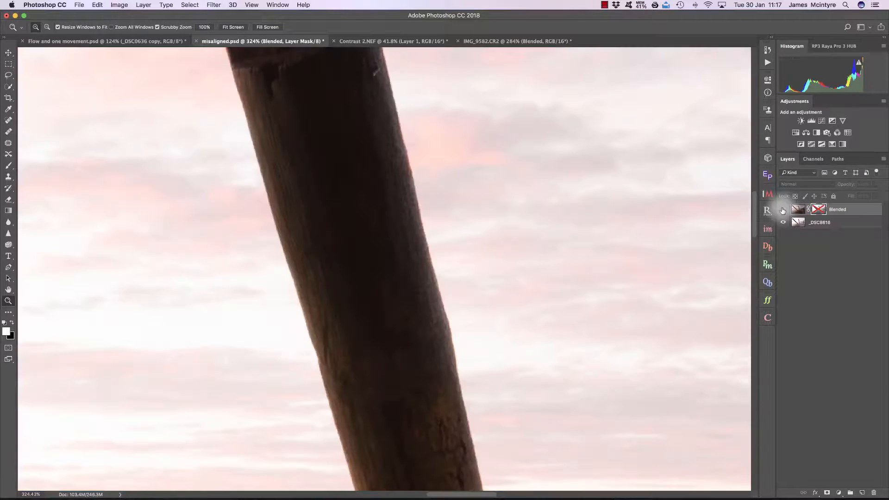
click(783, 210)
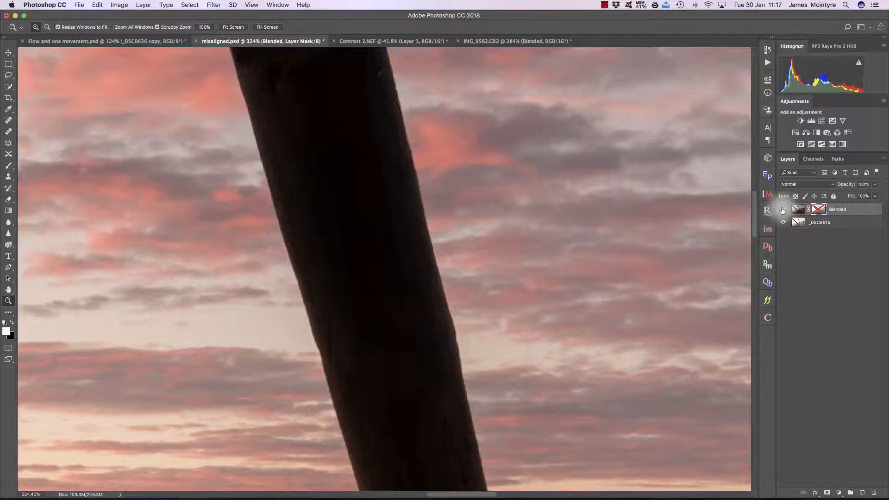
click(783, 209)
click(783, 209)
Delete the Blended layer's mask
key(super+0)
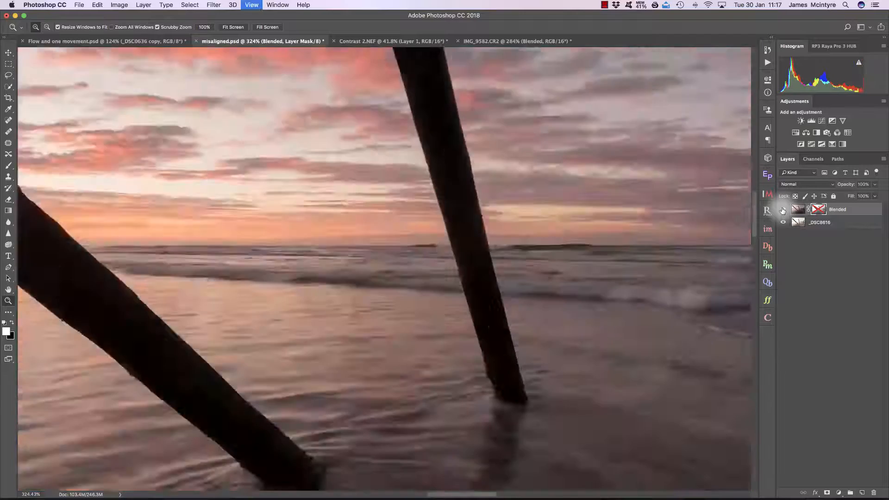
right_click(820, 210)
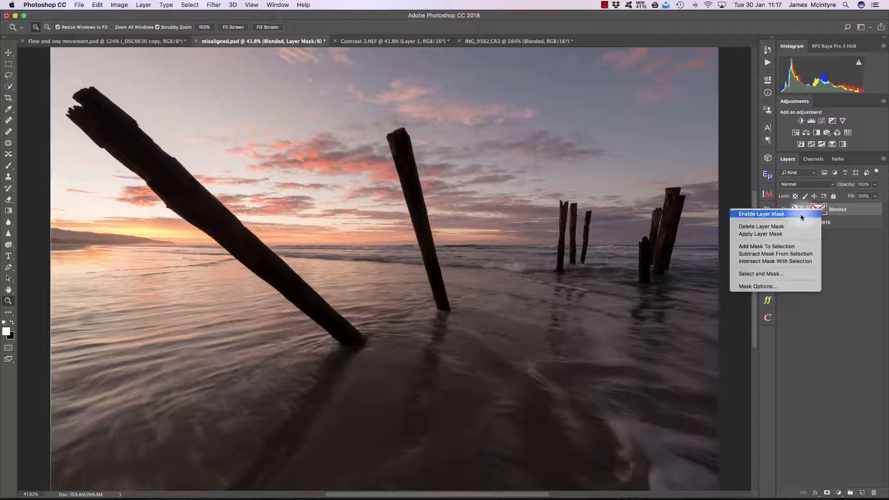
click(781, 227)
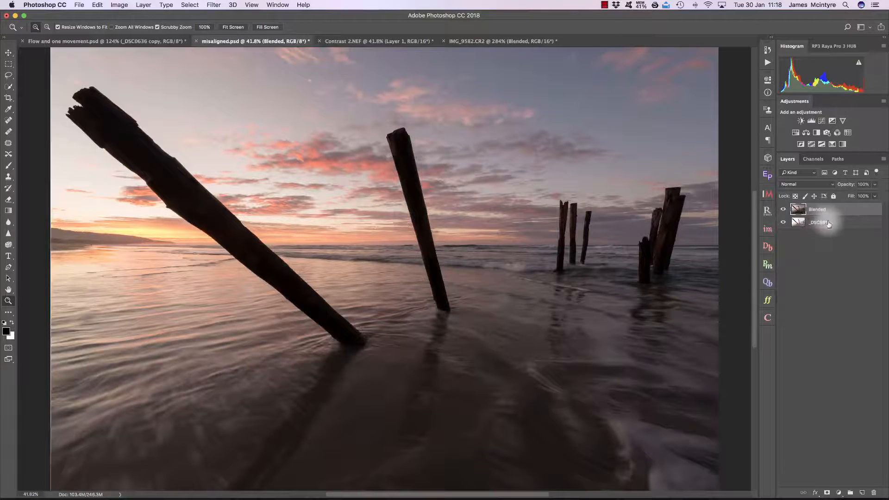
shift+click(828, 224)
click(99, 6)
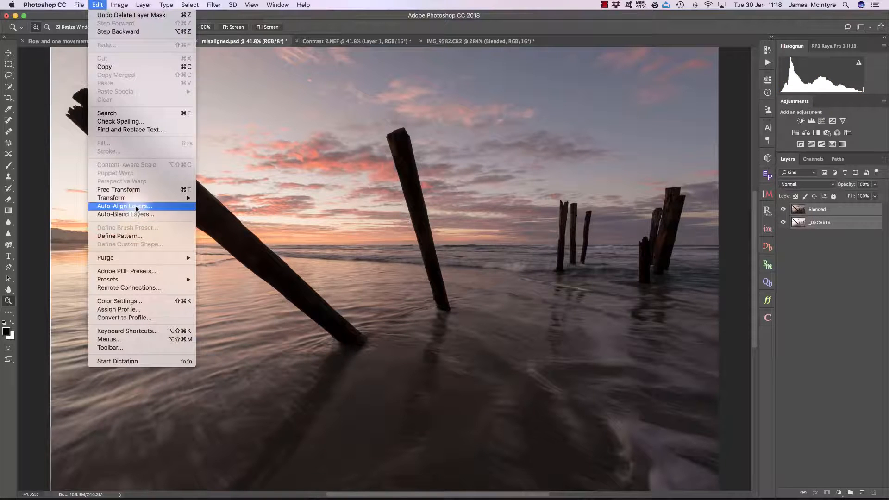
click(767, 230)
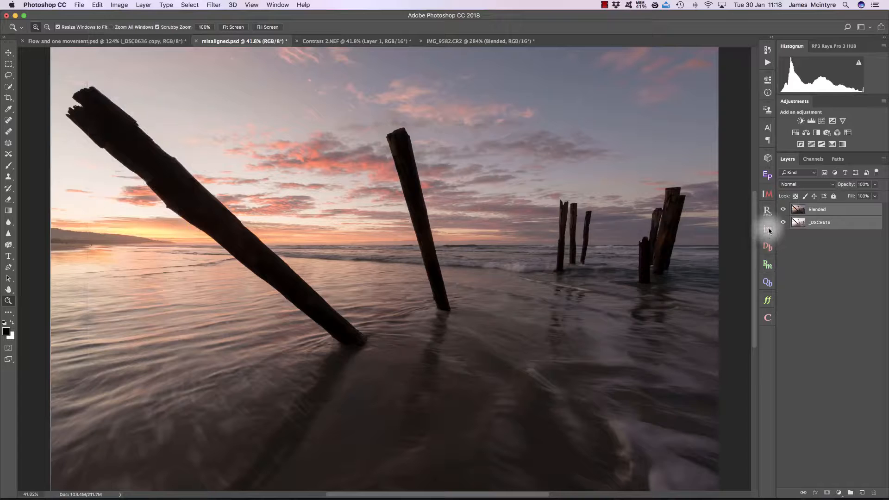
Select the Blended layer and set its blend mode to Difference
click(767, 230)
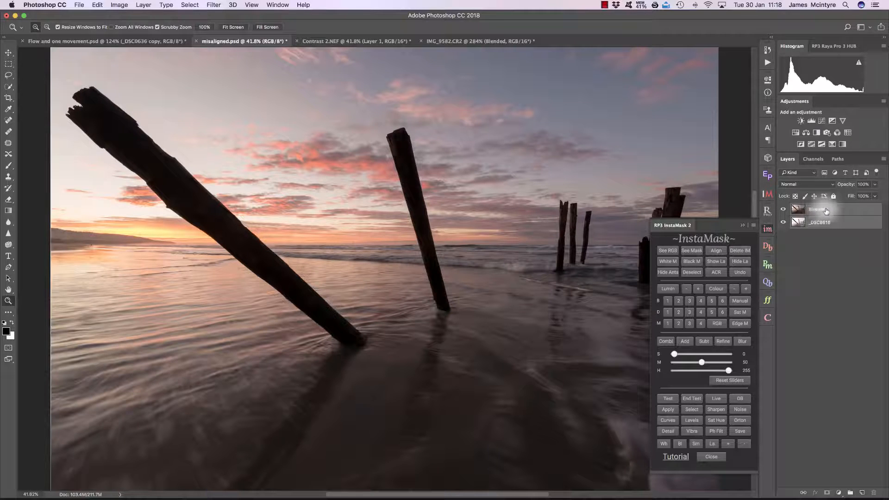
click(845, 211)
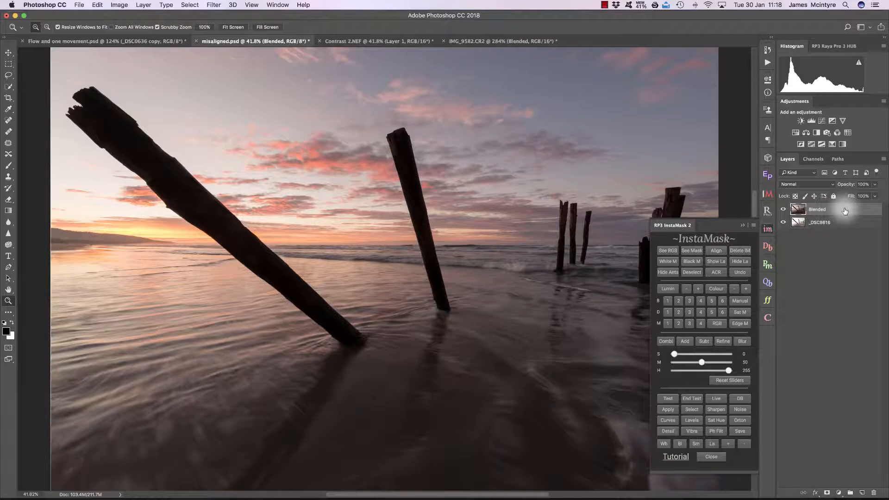
click(743, 225)
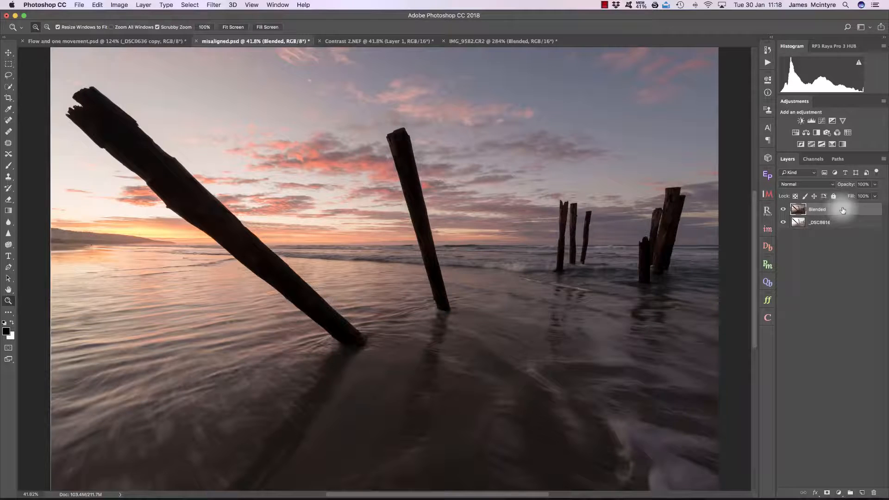
click(805, 185)
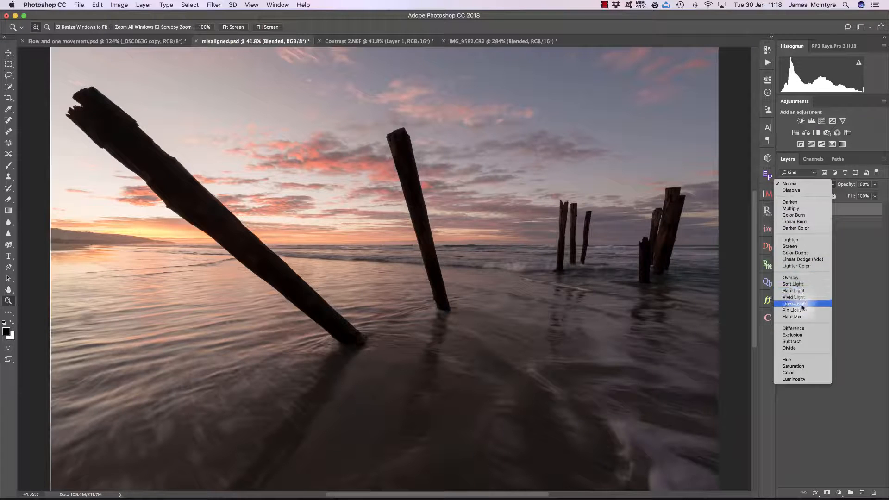
click(818, 329)
Align the Blended layer with the layer below by nudging it left with the Move tool
drag(422, 180, 453, 181)
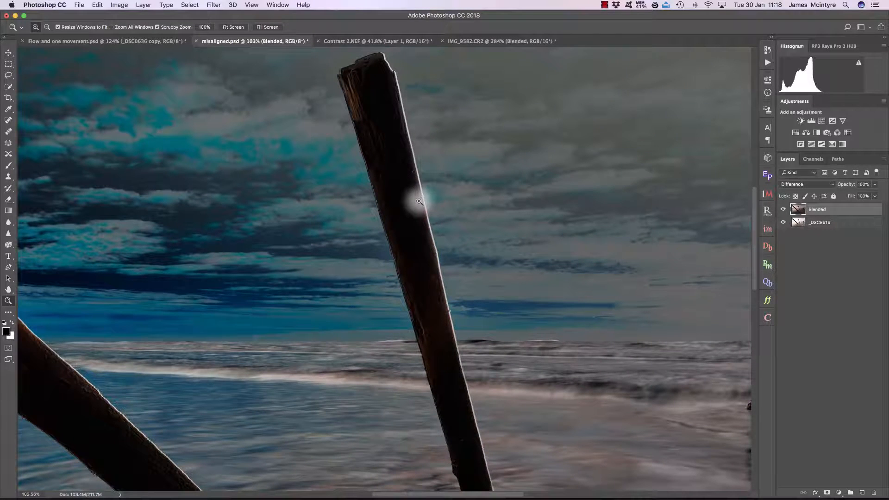
click(7, 55)
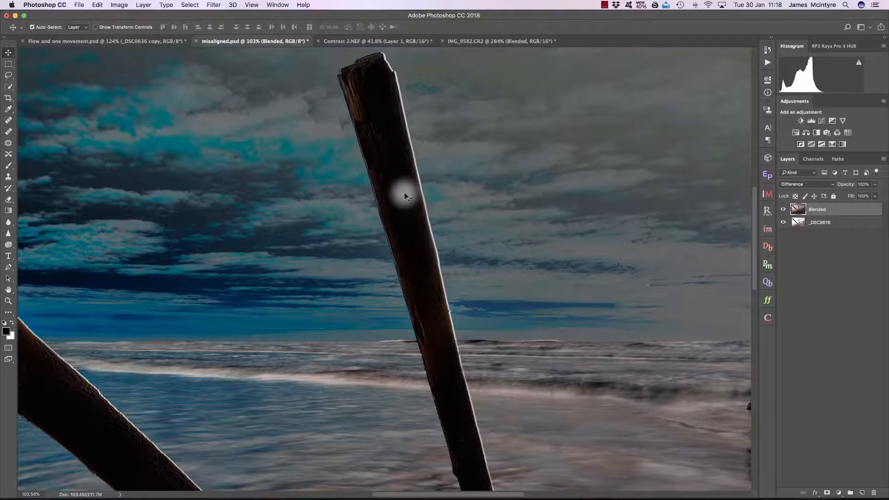
key(Left)
key(Left)
key(Left)
key(Left)
key(Left)
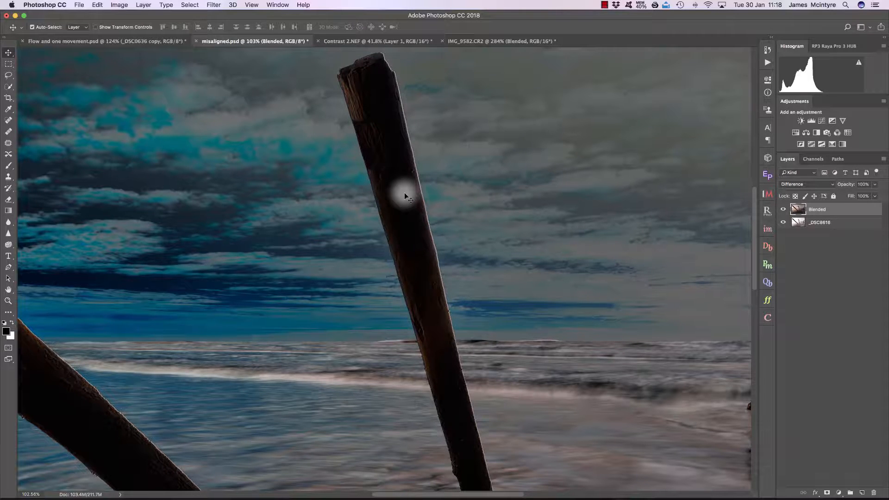
key(Left)
key(Left)
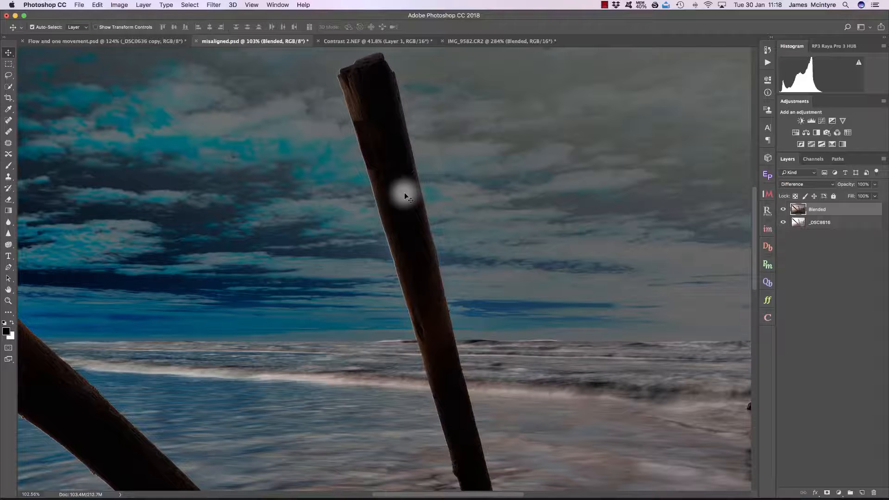
key(Left)
key(Right)
key(Right)
key(Right)
Set the Blended layer's blend mode back to Normal
click(803, 185)
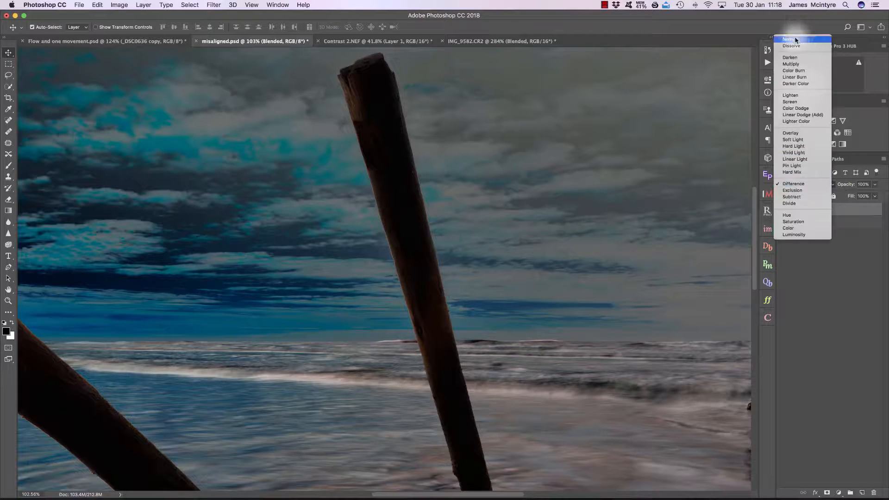
click(796, 40)
key(super+0)
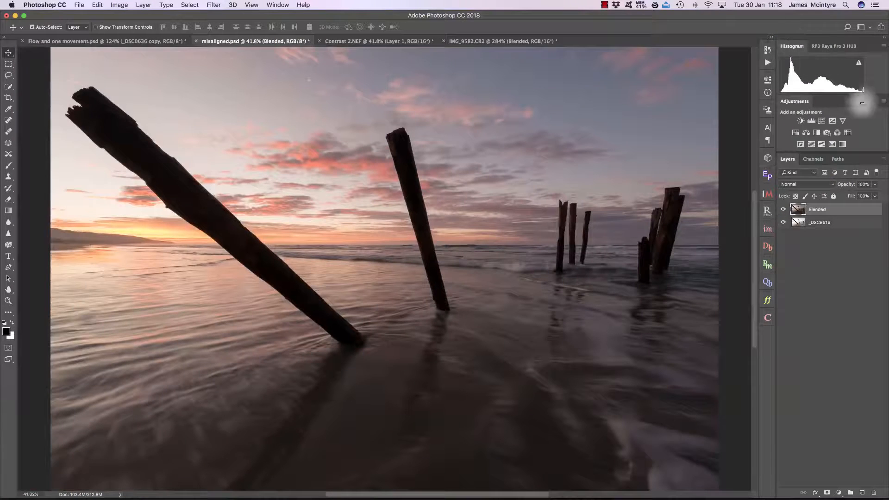
Apply a new InstaMask B2 brights luminosity mask to the Blended layer
click(783, 210)
click(768, 229)
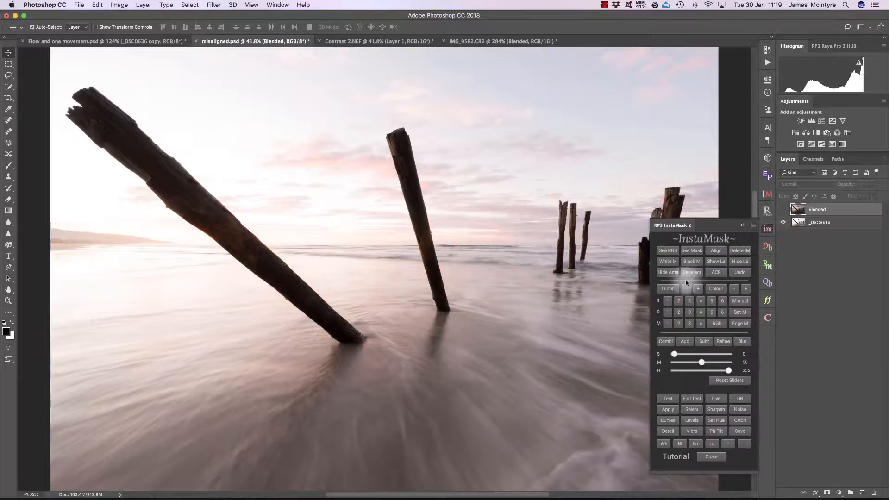
click(668, 301)
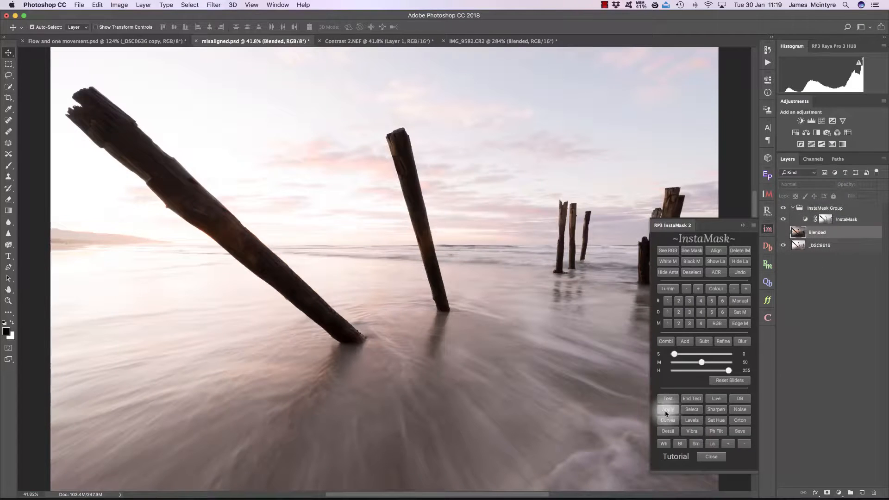
click(667, 410)
click(768, 229)
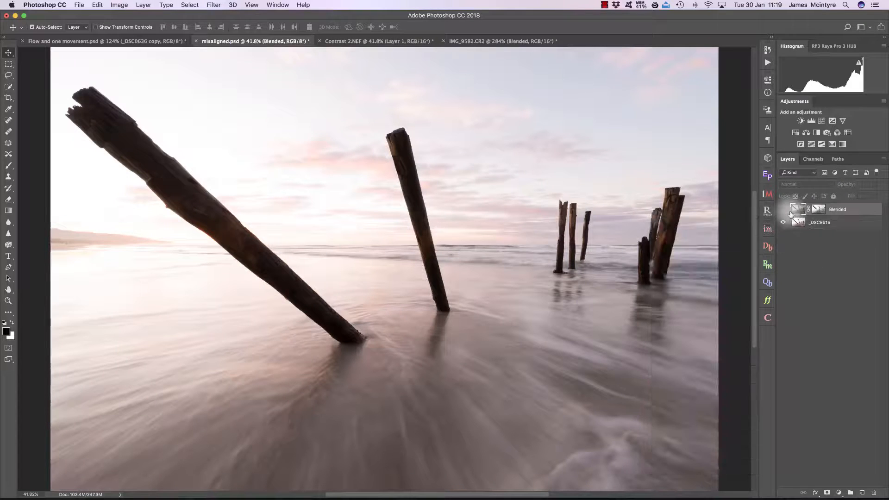
Zoom into the sky near the post and compare the masked Blended layer shown and hidden
click(783, 210)
key(z)
drag(426, 175, 493, 189)
click(784, 210)
click(783, 210)
click(784, 210)
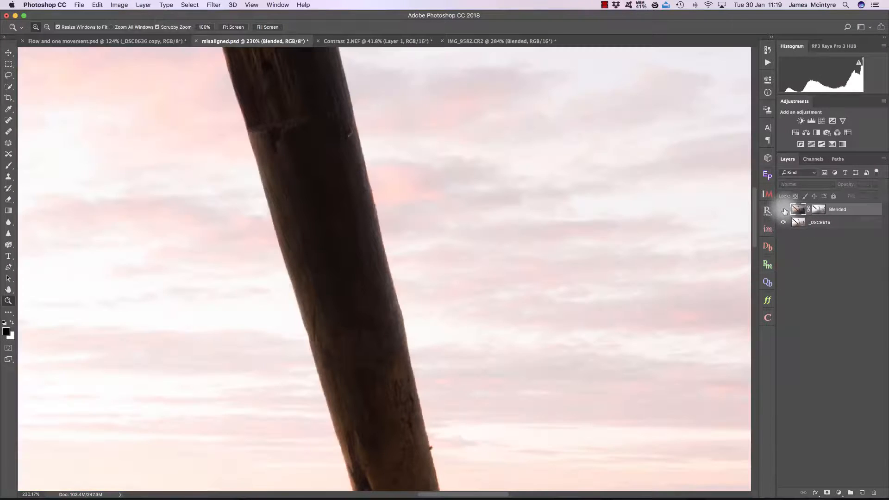
click(783, 210)
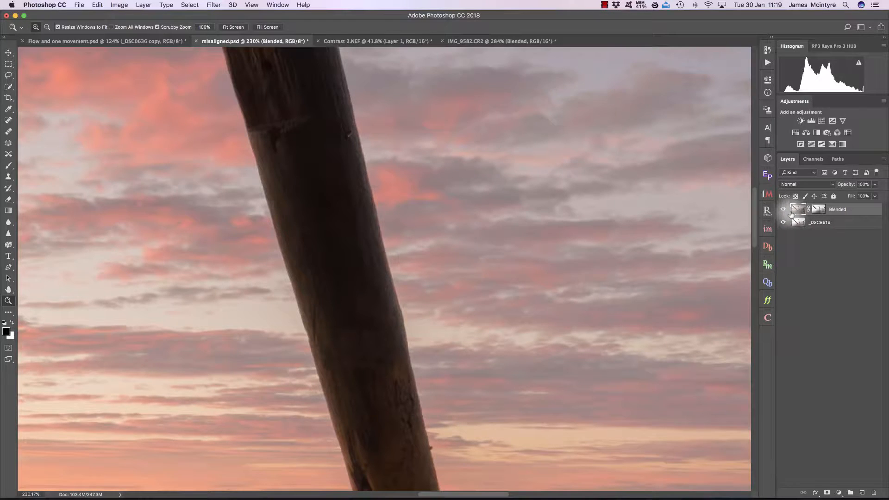
Switch to the Contrast 2.NEF document and hide Layer 2 and Layer 1, leaving only Layer 0 visible
key(super+0)
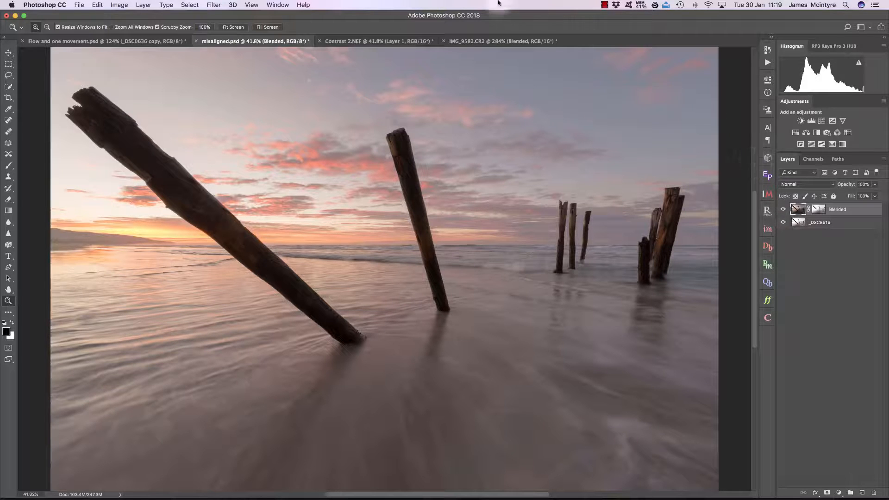
click(379, 41)
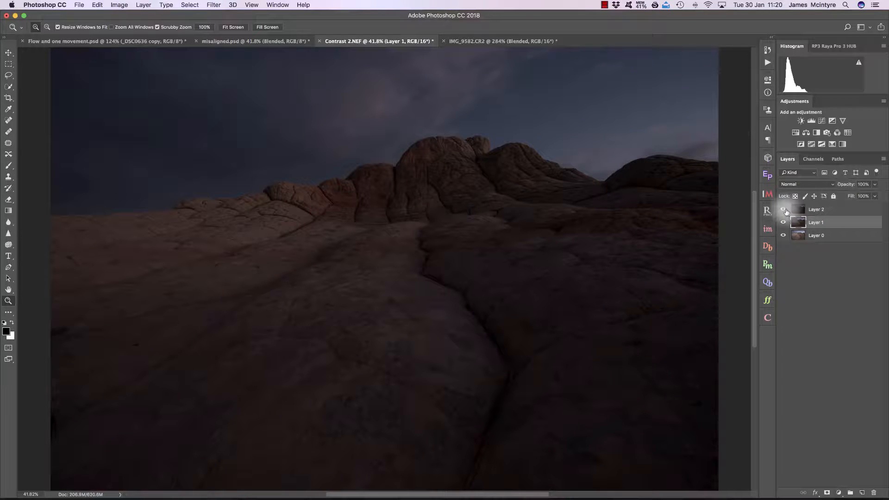
click(783, 209)
click(784, 222)
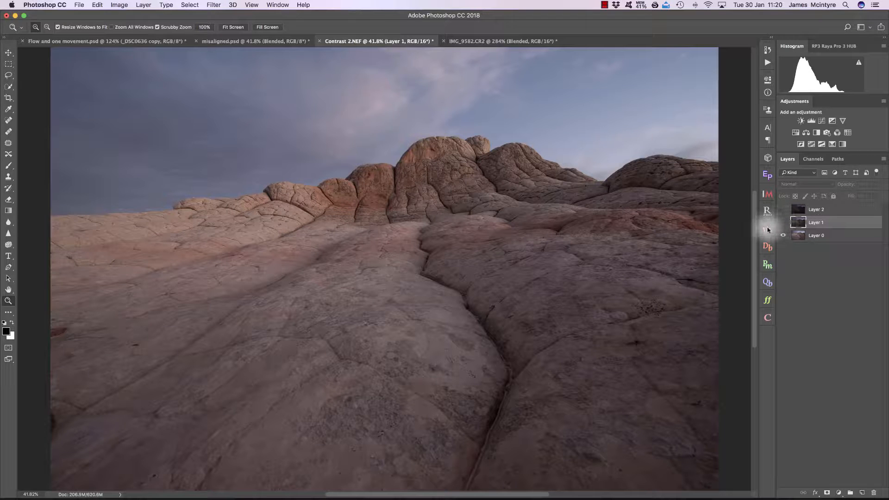
Apply an InstaMask B1 brights luminosity mask to Layer 1 and hide the selection edges
click(768, 229)
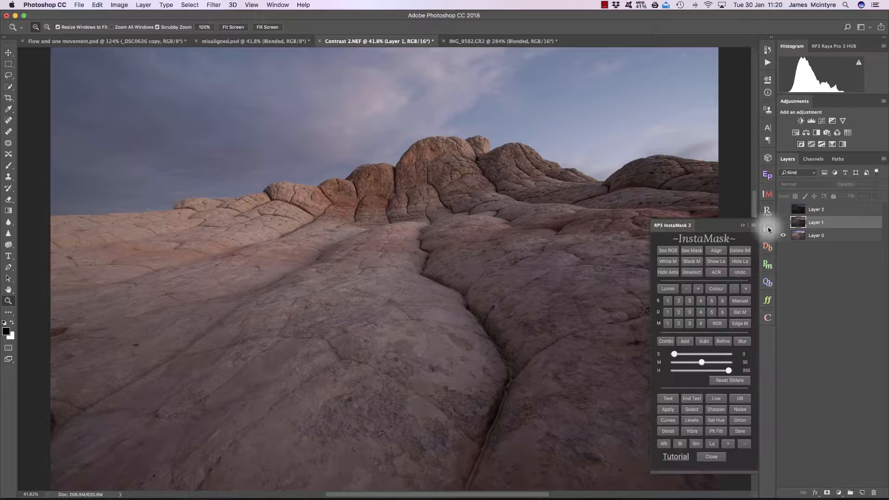
click(667, 301)
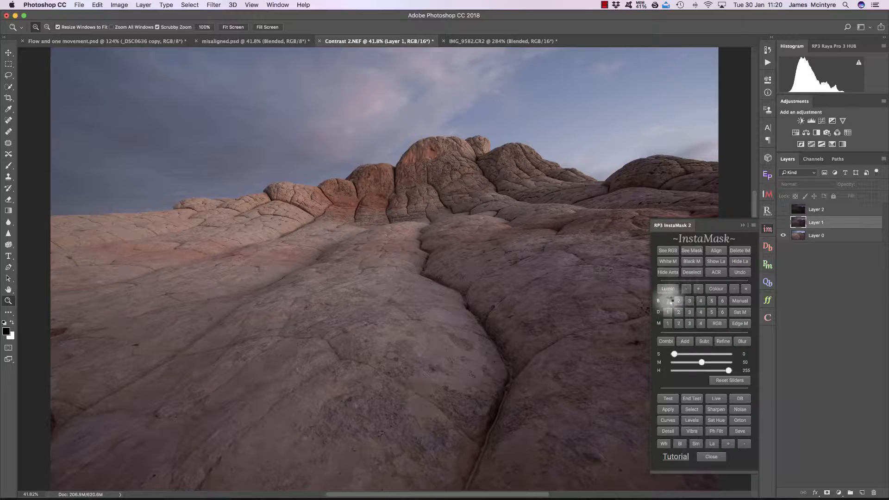
click(692, 409)
click(712, 262)
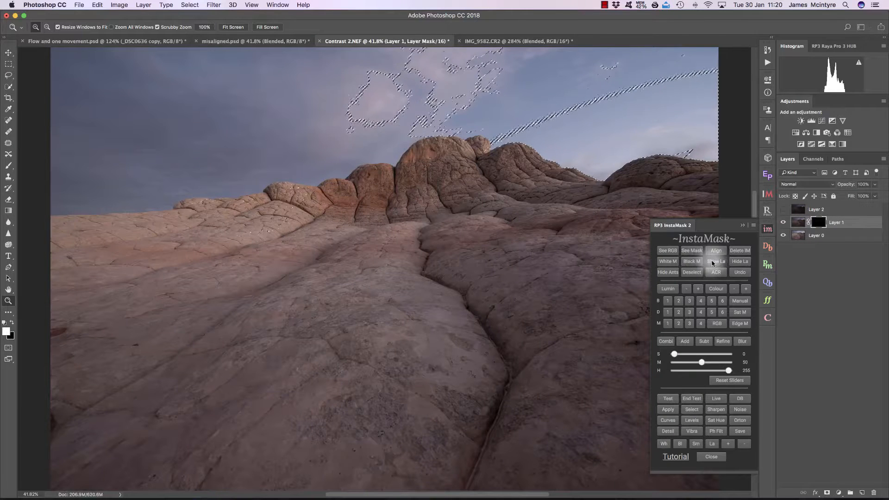
click(668, 273)
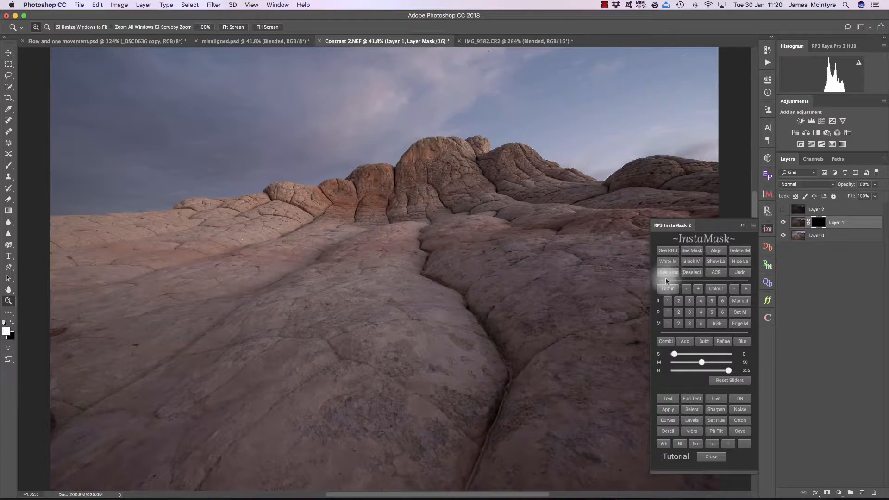
Set up a large white brush from the InstaMask panel and close the panel
click(666, 345)
click(664, 444)
click(710, 444)
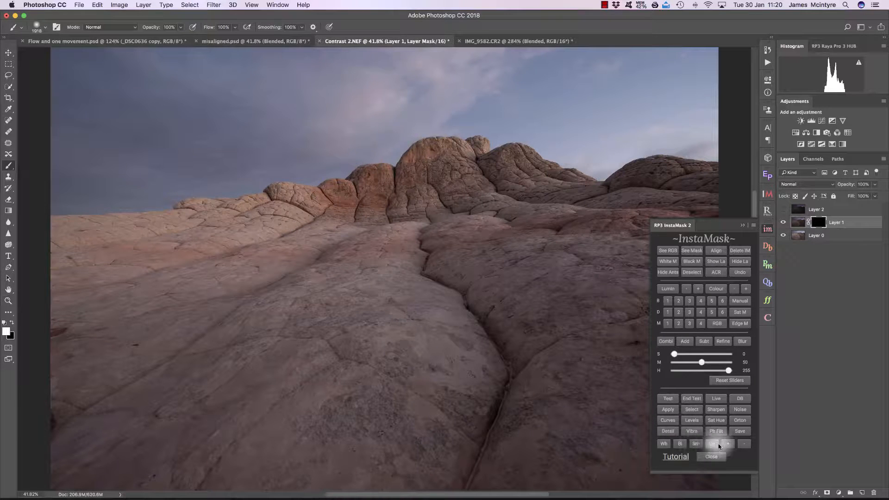
click(743, 225)
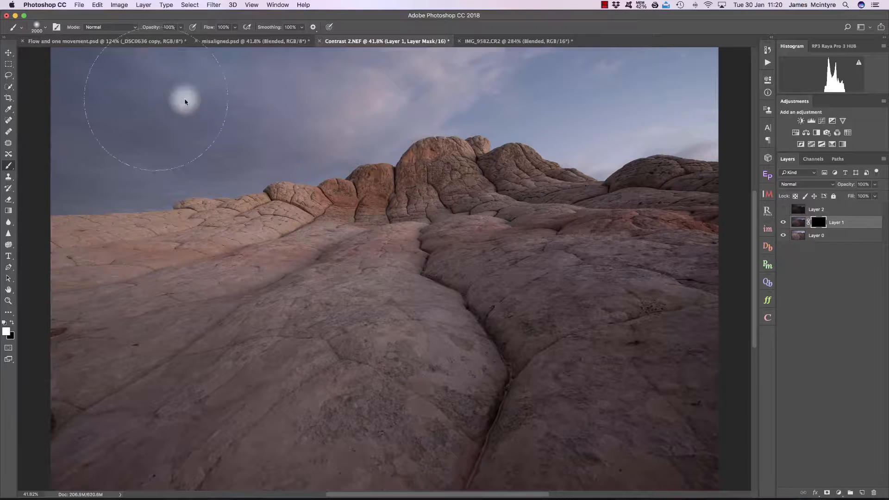
Paint white across the rock landscape on Layer 1's mask with one horizontal stroke
click(783, 223)
click(784, 223)
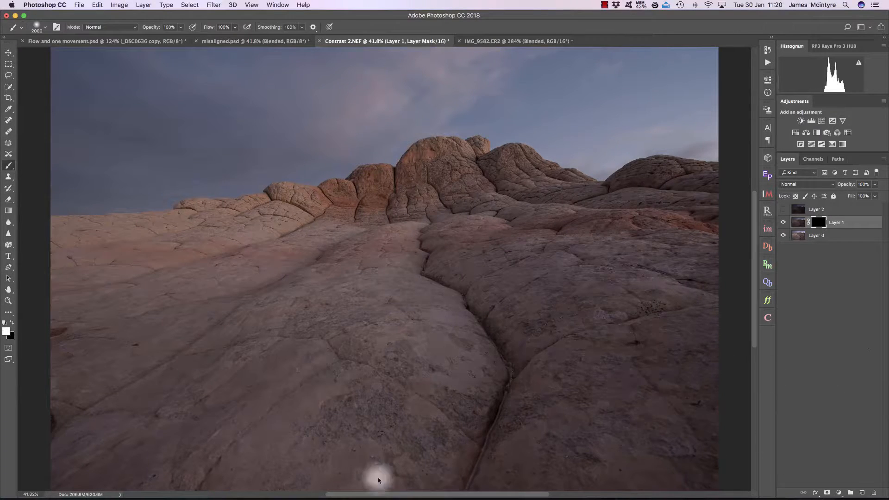
drag(71, 224, 673, 227)
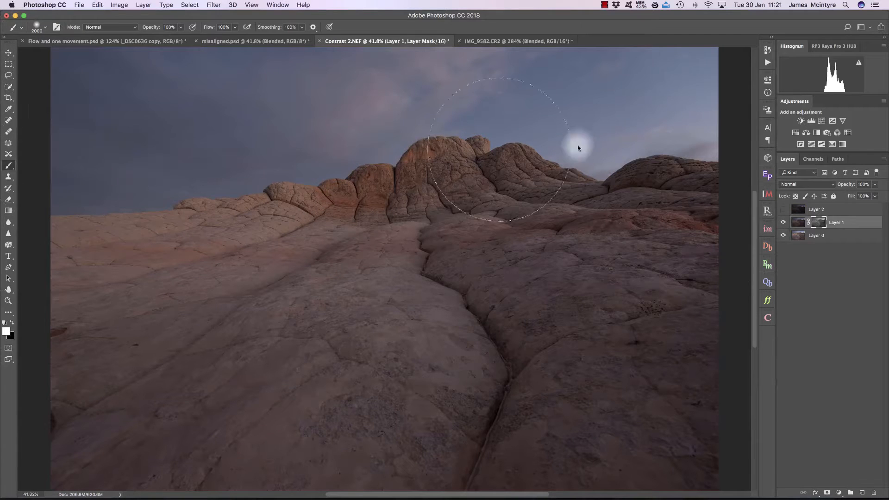
Compare the image with Layer 1 shown and hidden, and inspect Layer 1's mask on its own
click(782, 223)
click(783, 223)
click(783, 223)
click(782, 223)
click(782, 223)
click(783, 222)
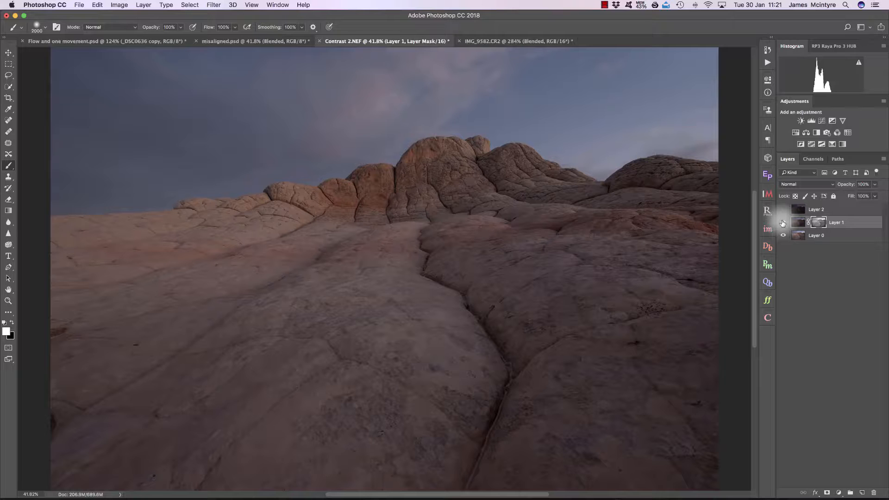
click(782, 222)
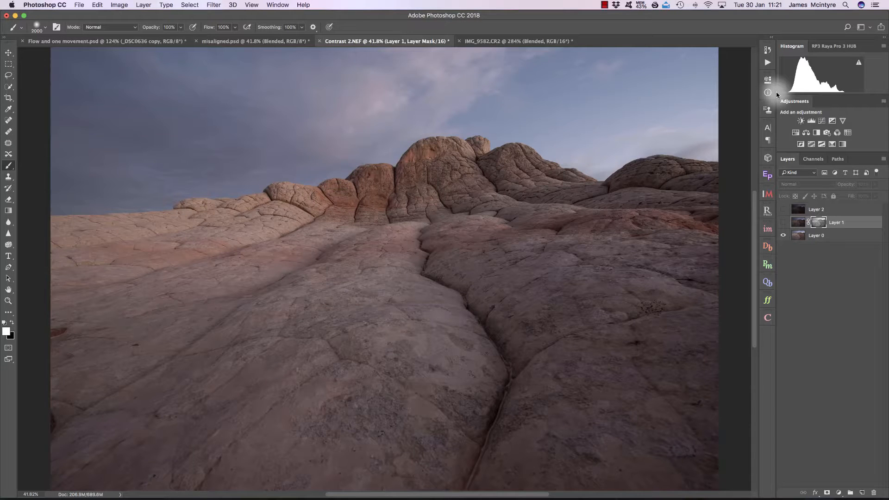
alt+click(817, 224)
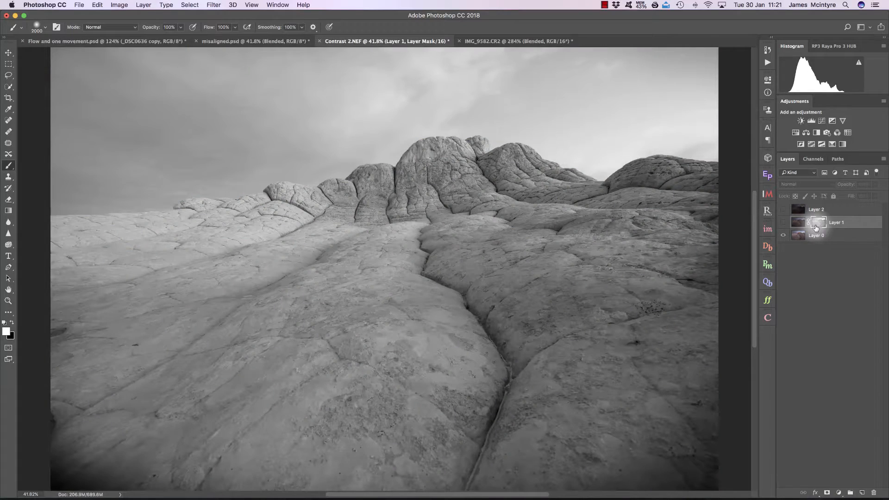
click(798, 226)
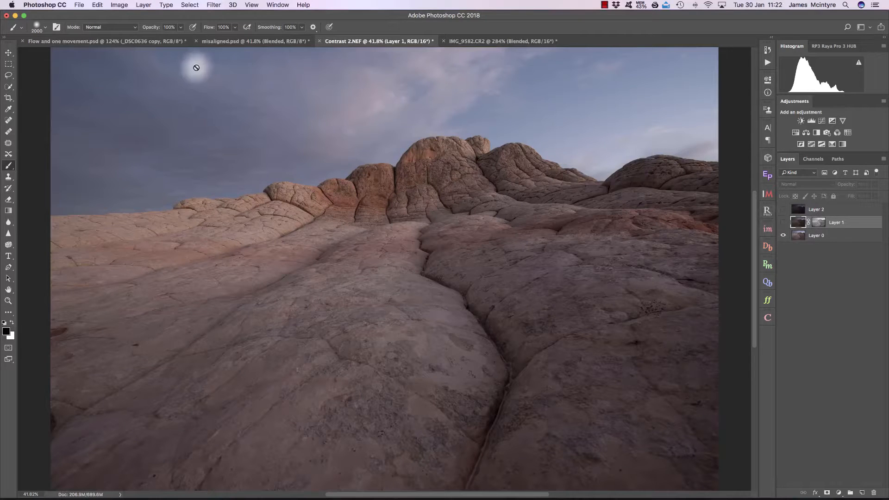
Compare the _DSC0636 copy layer's mask in the Flow and one movement document with Layer 1's mask
click(127, 42)
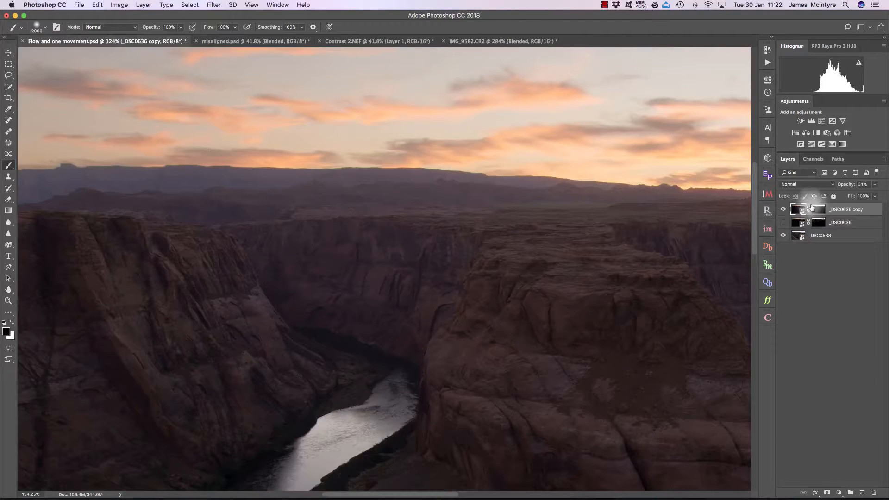
click(818, 210)
key(super+i)
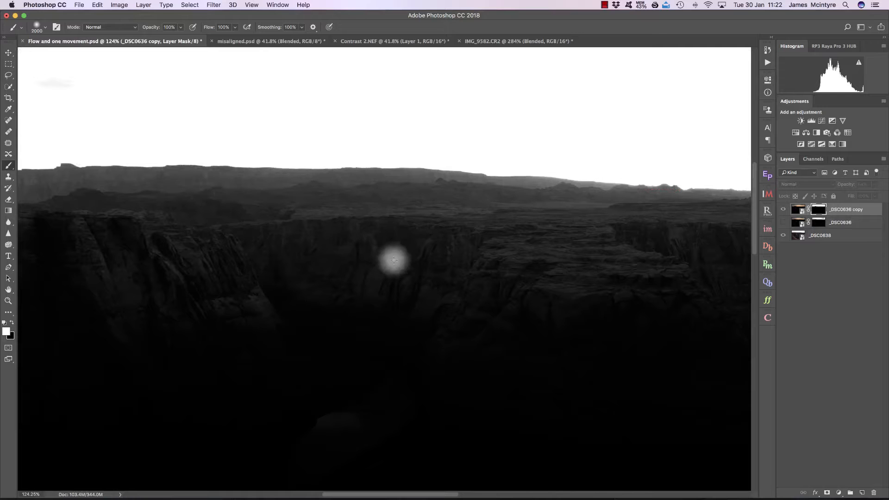
click(413, 41)
alt+click(819, 223)
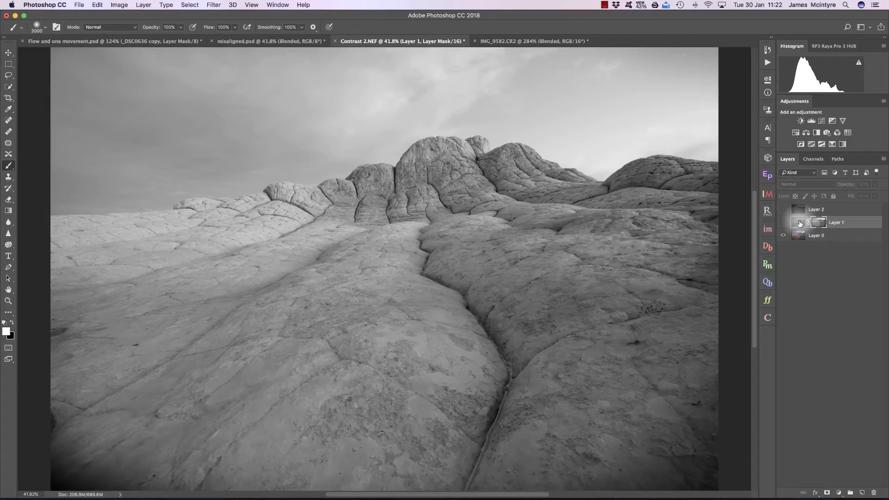
click(800, 224)
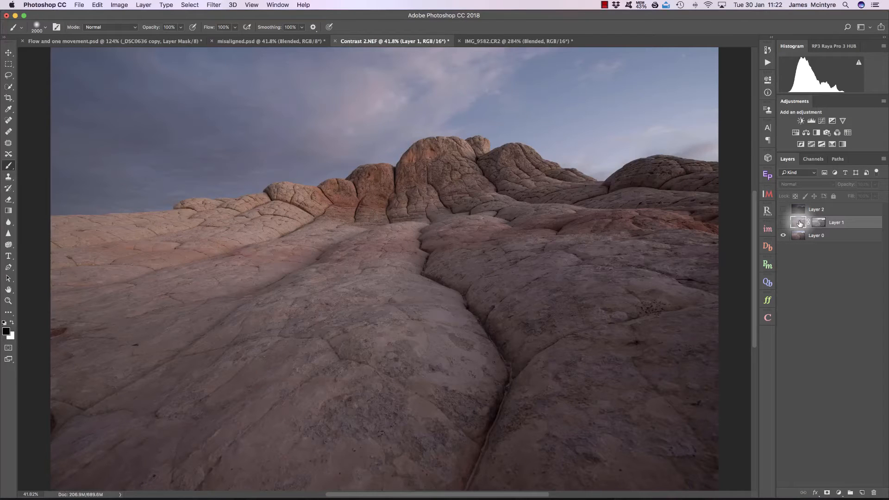